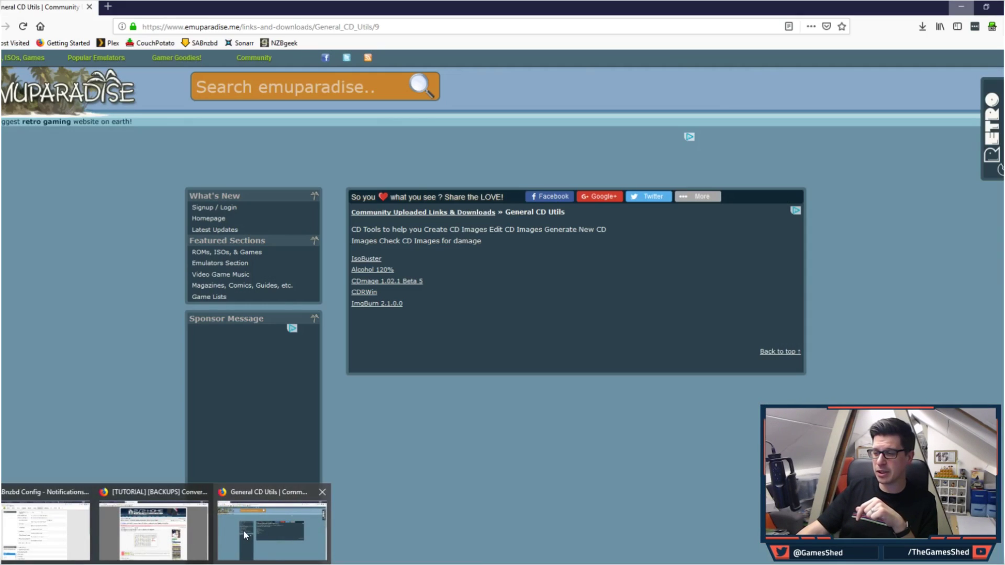
Note CDmage 1.02.1 Beta 5 on Emuparadise's General CD Utils page, then minimize Firefox.
left_click(243, 530)
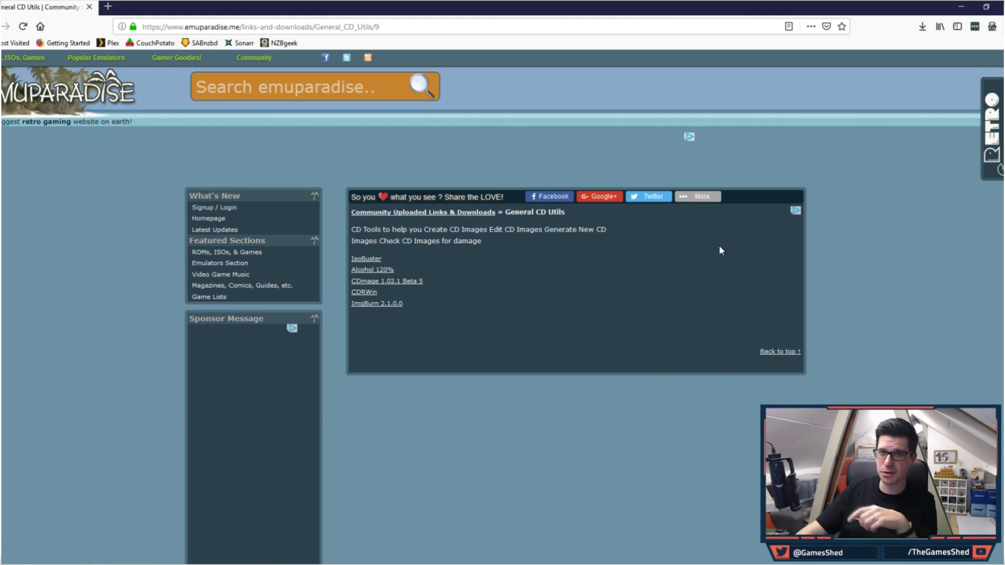
left_click(961, 5)
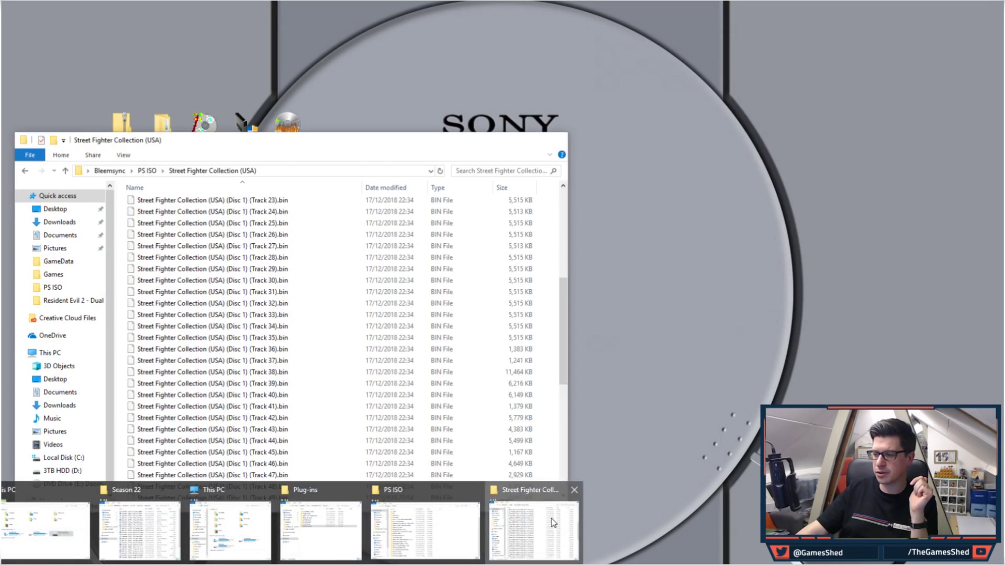
Find the Street Fighter Collection (USA) Disc 1 CUE file in Explorer and load it into CDmage.
left_click(551, 518)
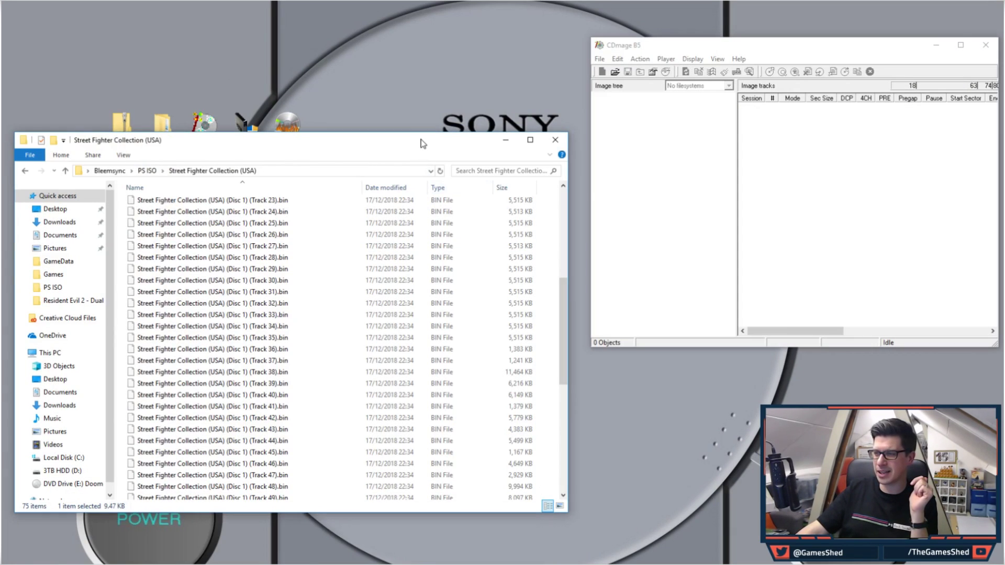
left_click_drag(422, 142, 417, 118)
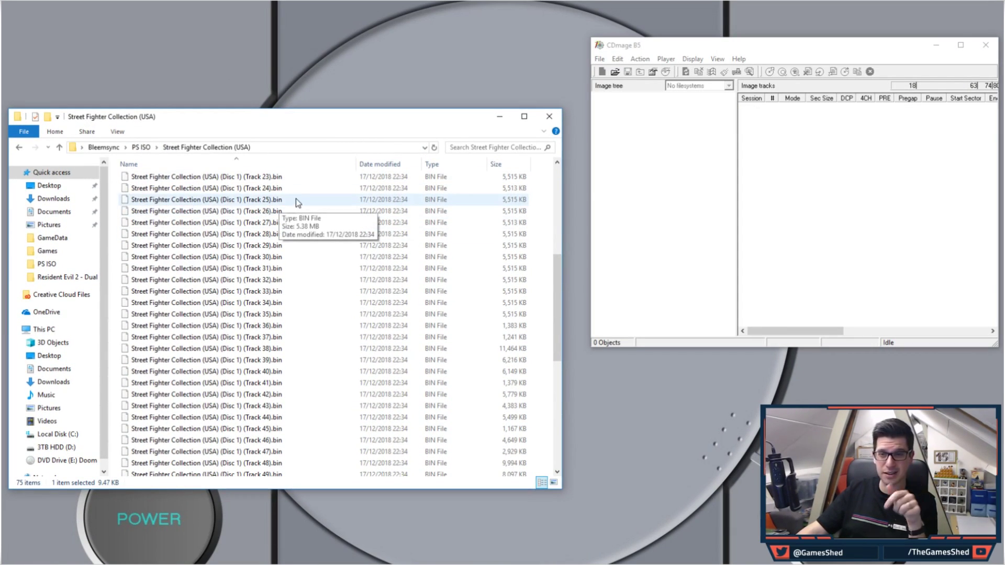
scroll(296, 203, "down", 6)
scroll(296, 199, "down", 3)
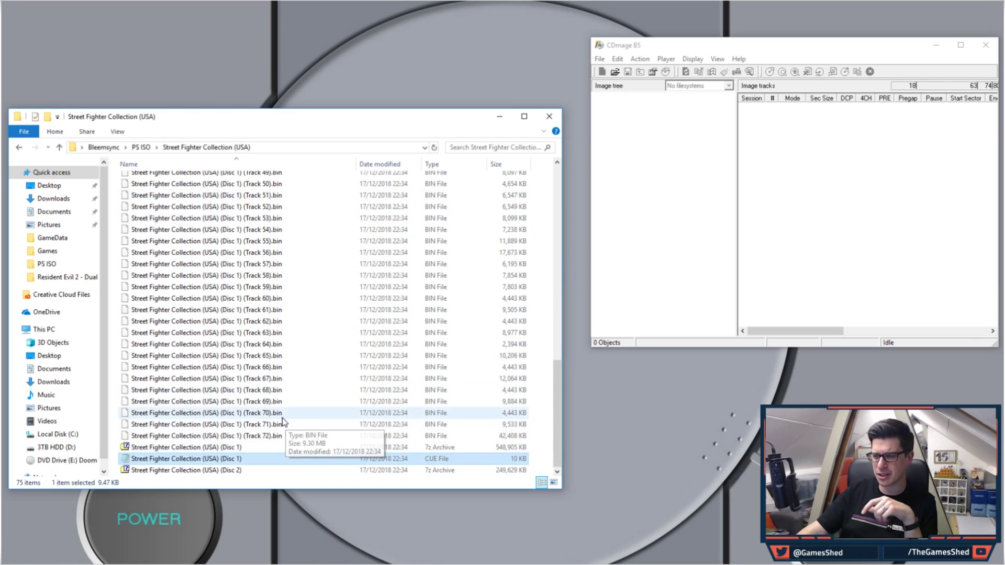
left_click(290, 436)
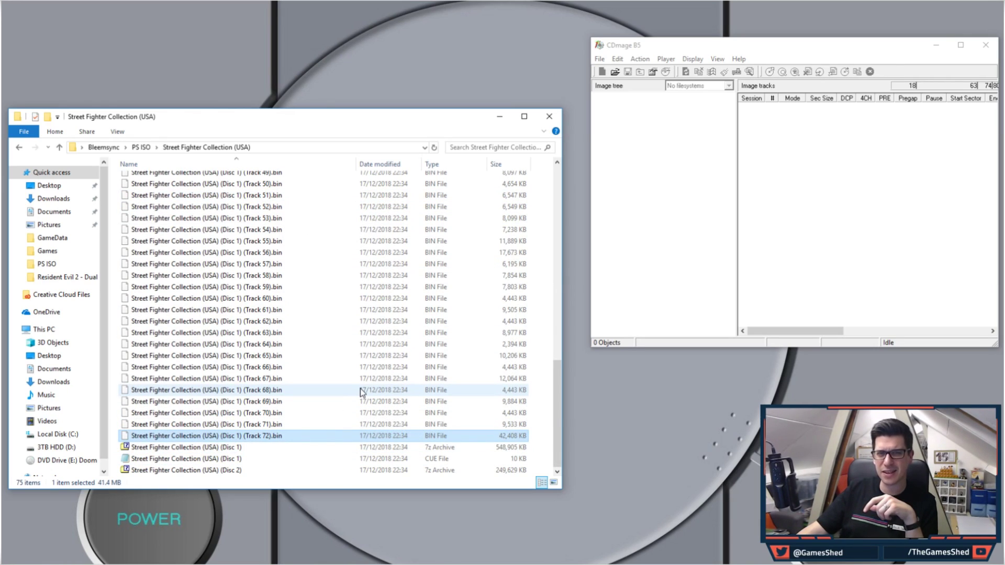
scroll(360, 389, "up", 7)
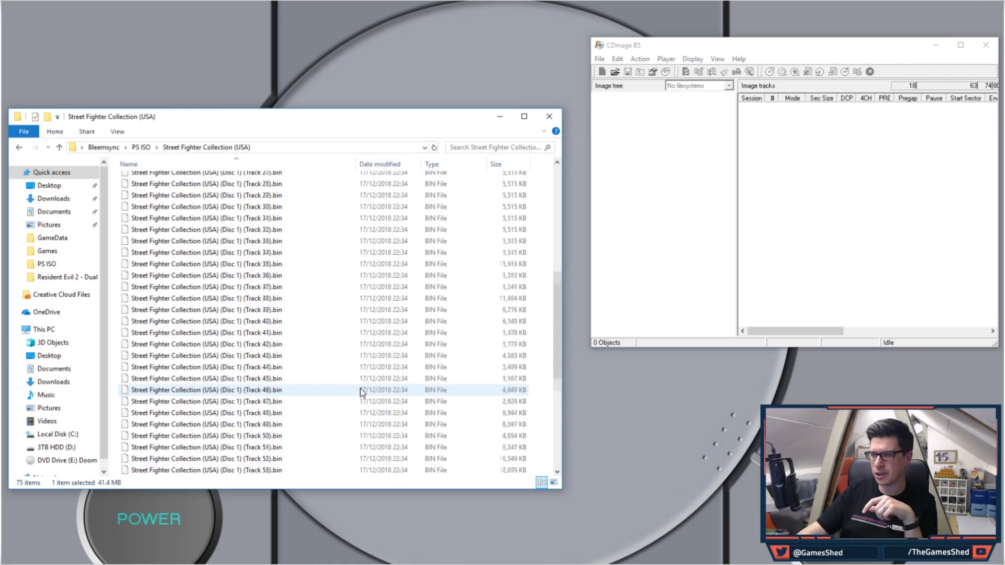
scroll(360, 389, "down", 7)
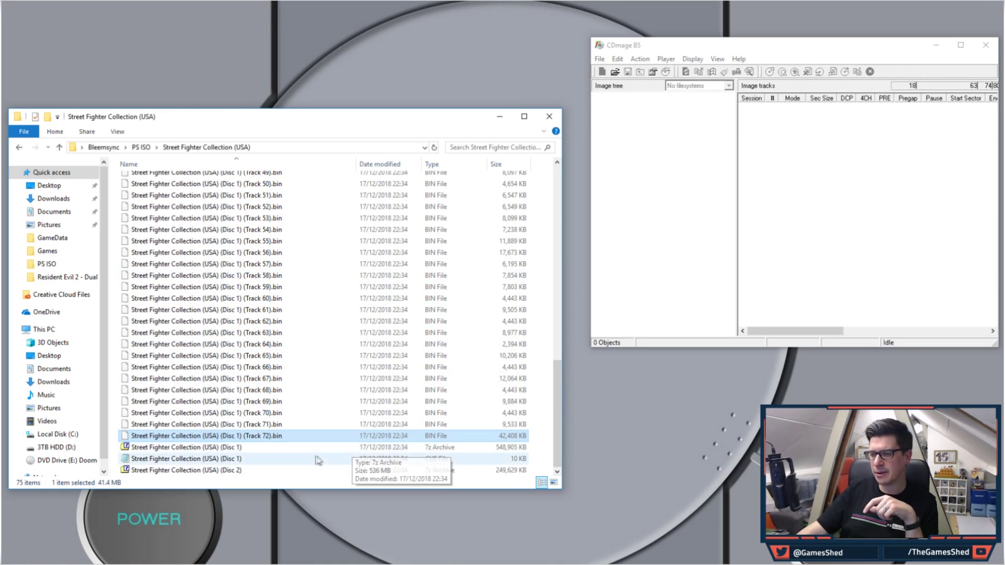
left_click(239, 461)
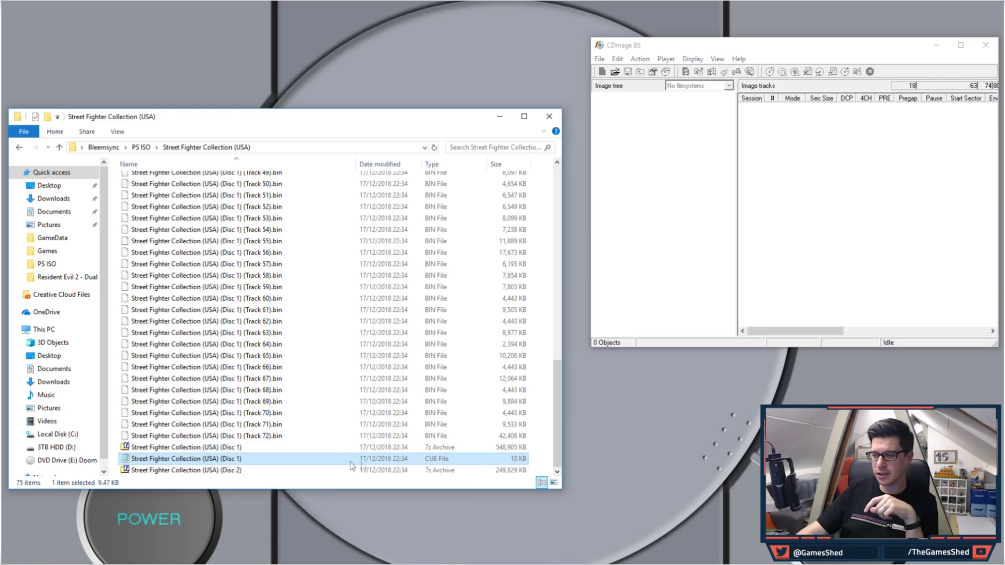
left_click_drag(350, 462, 649, 165)
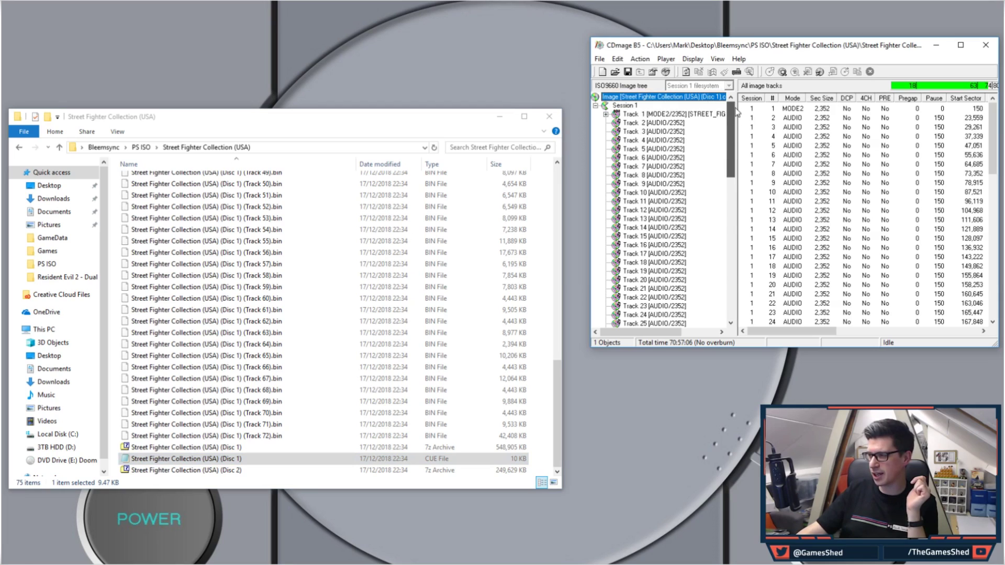
Review the 72 loaded Disc 1 tracks, 70:57:06 total, in CDmage.
left_click_drag(732, 110, 717, 184)
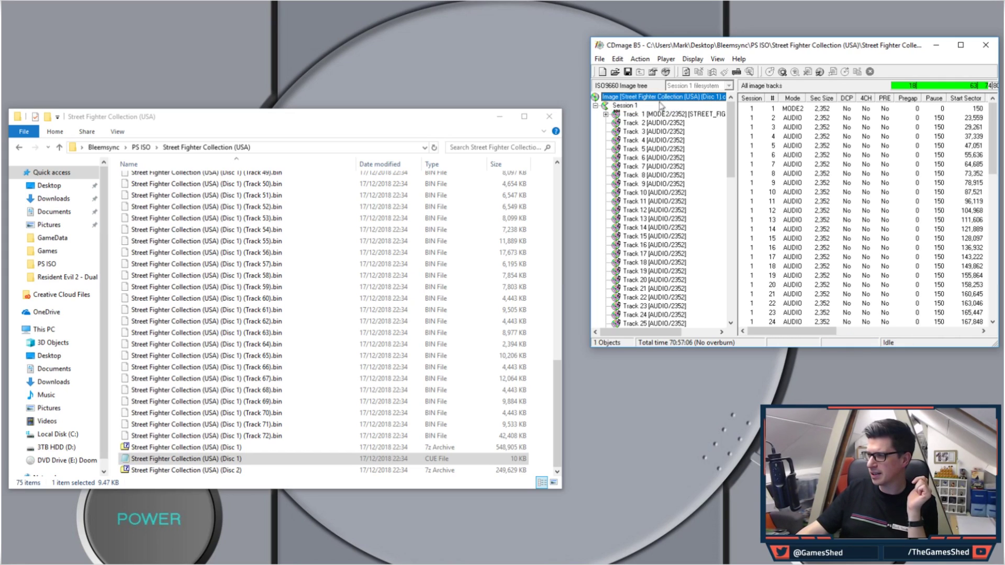
left_click(599, 59)
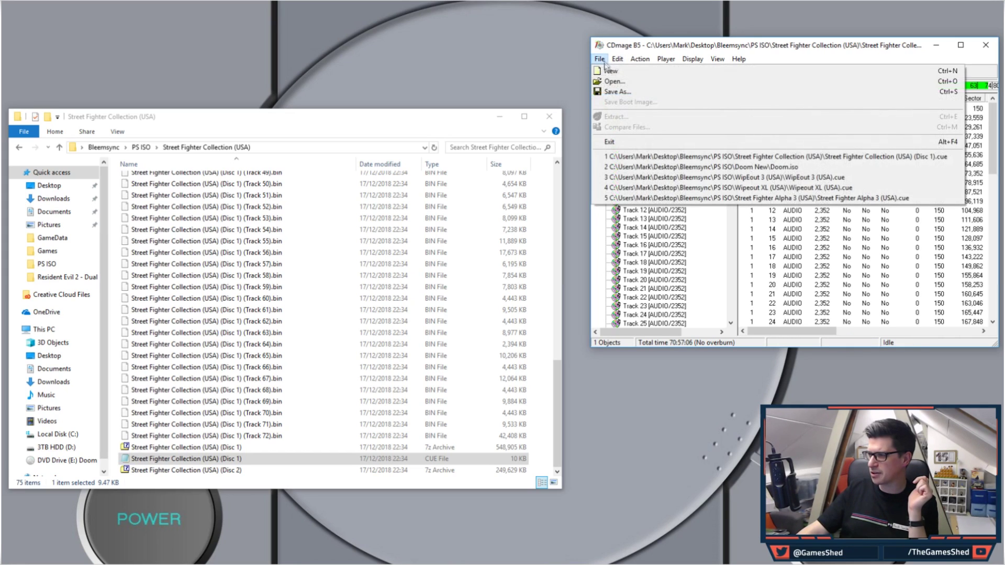
Save Disc 1 as one merged 733,005 KB BIN with a CDRWin cuesheet, replacing the old CUE.
left_click(615, 88)
left_click(535, 333)
left_click(535, 335)
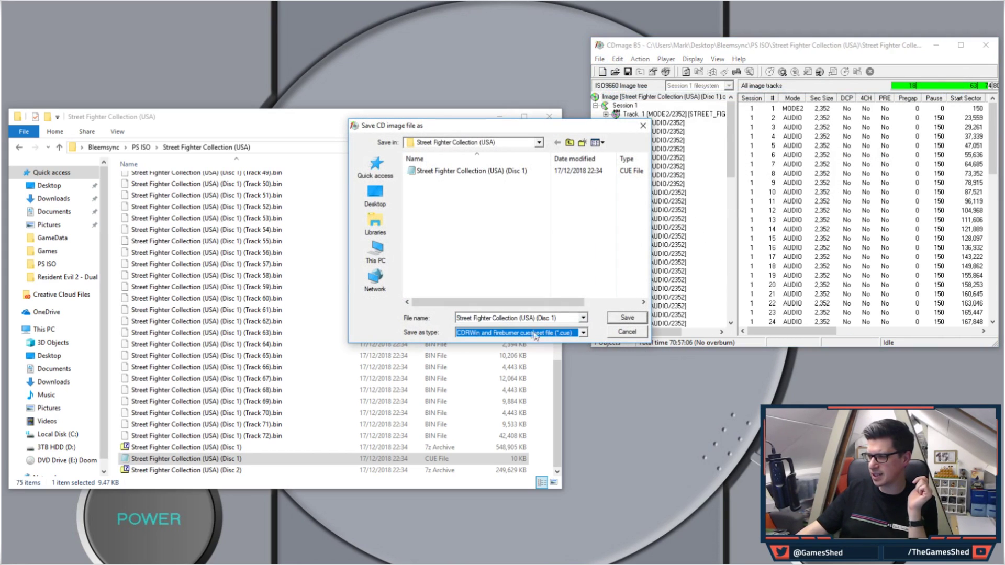
left_click(493, 318)
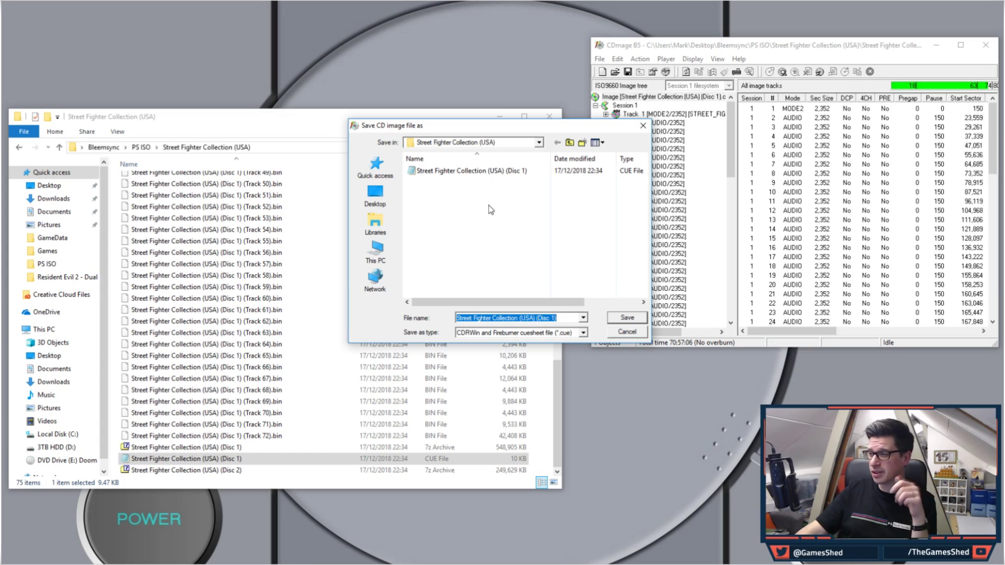
left_click(631, 320)
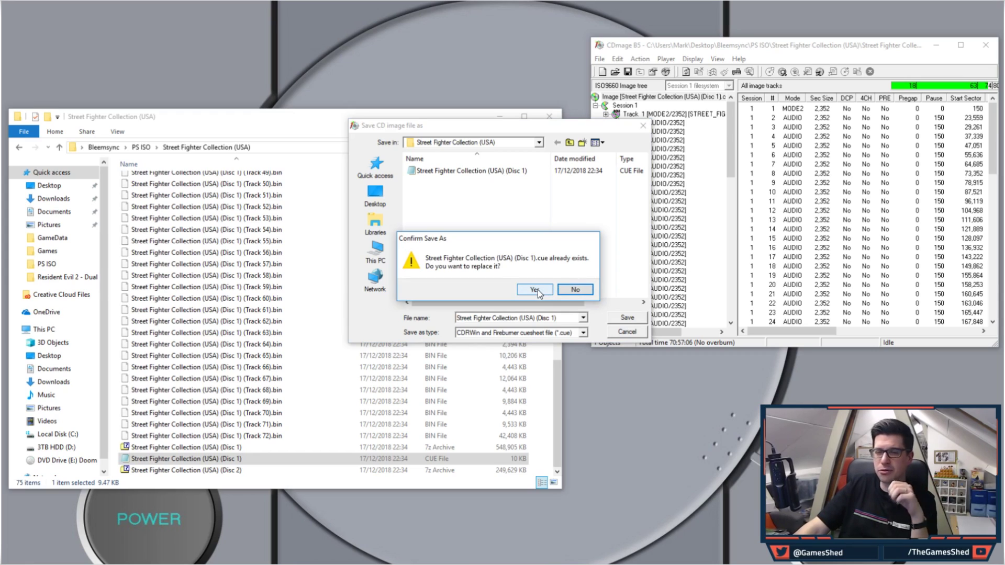
left_click(534, 290)
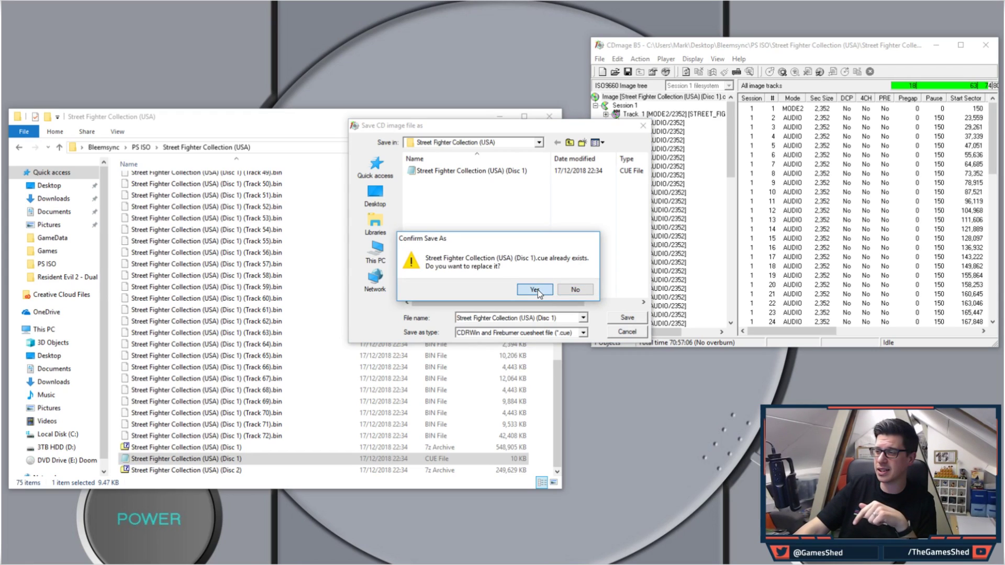
left_click(546, 304)
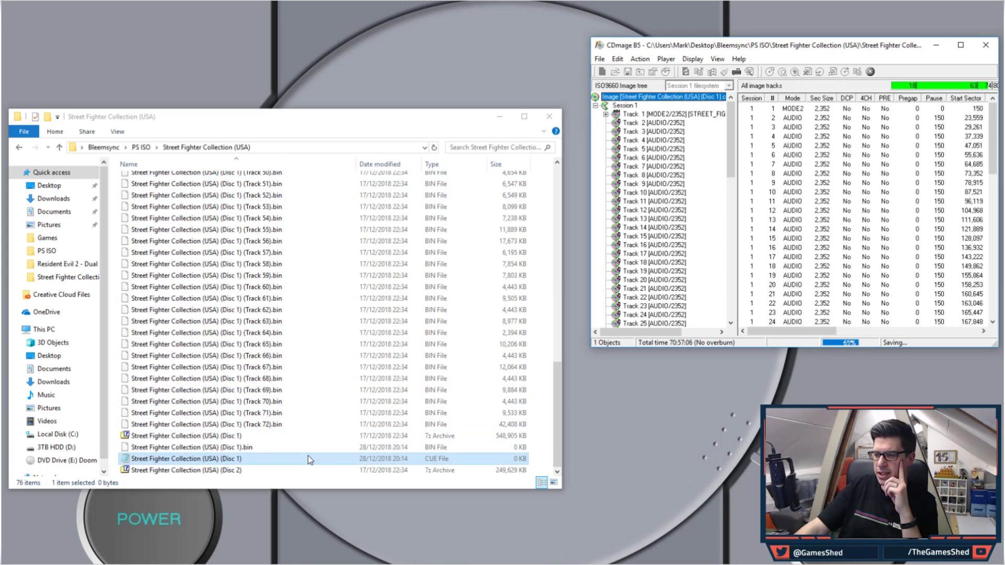
left_click(305, 446)
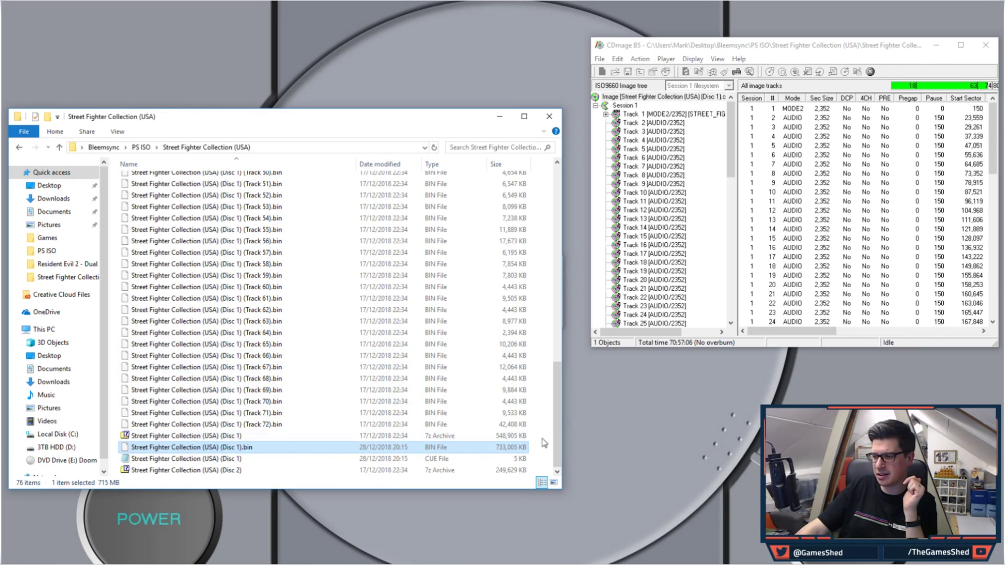
Select the 72 Disc 1 track BINs and try deleting them, dismissing the file-in-use warning.
left_click(242, 424)
scroll(325, 288, "up", 17)
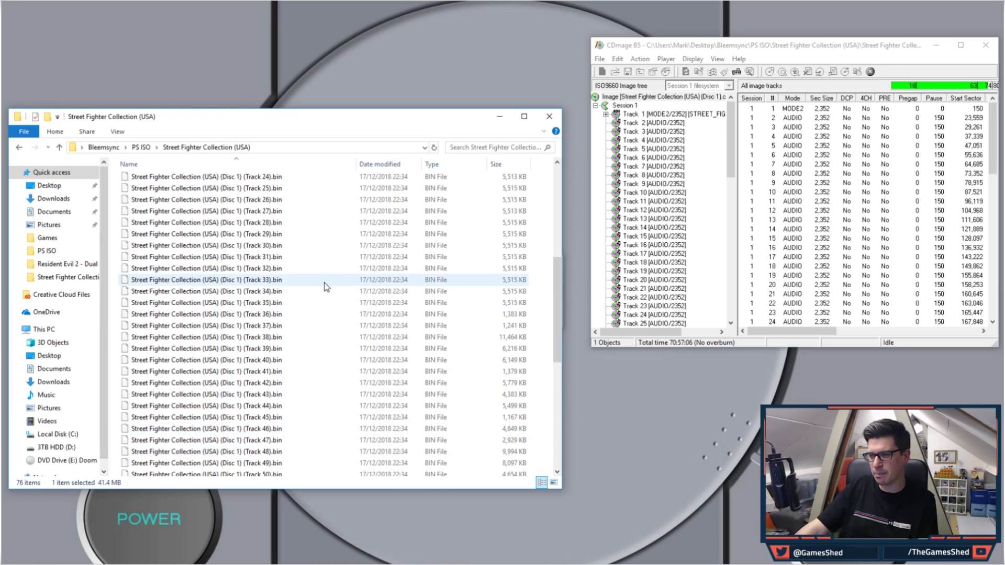
left_click(287, 180, "shift")
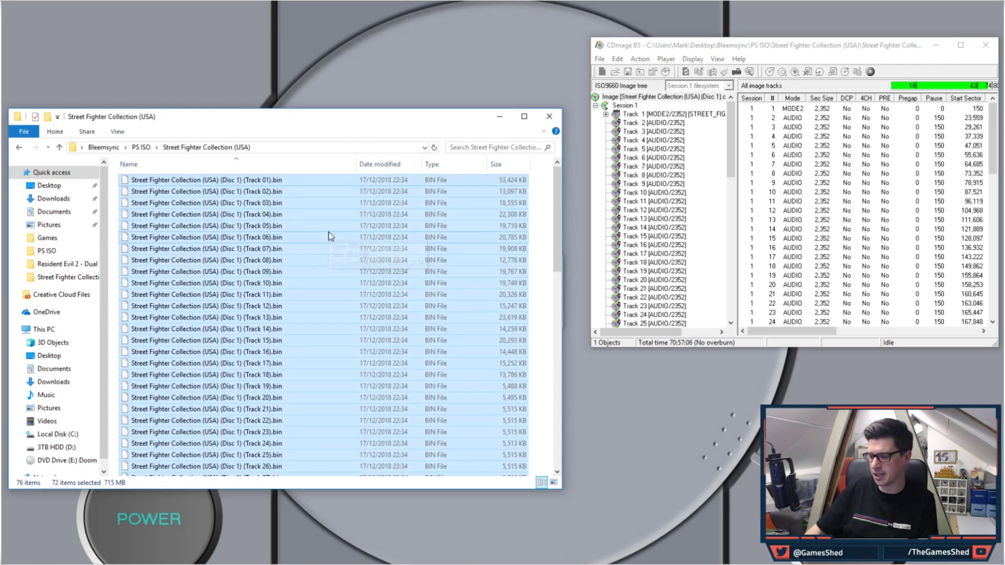
key("shift+Delete")
key("Return")
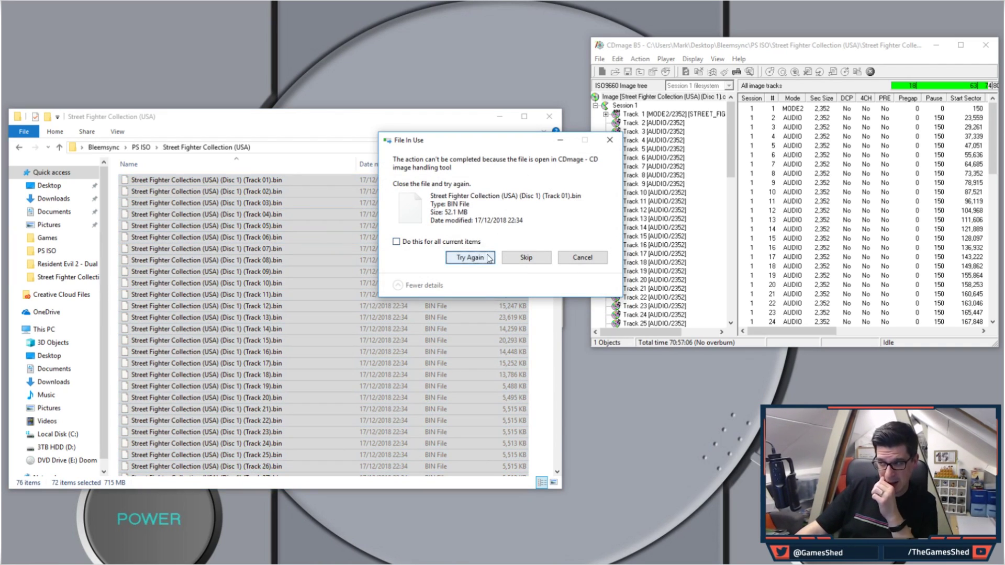
left_click(581, 257)
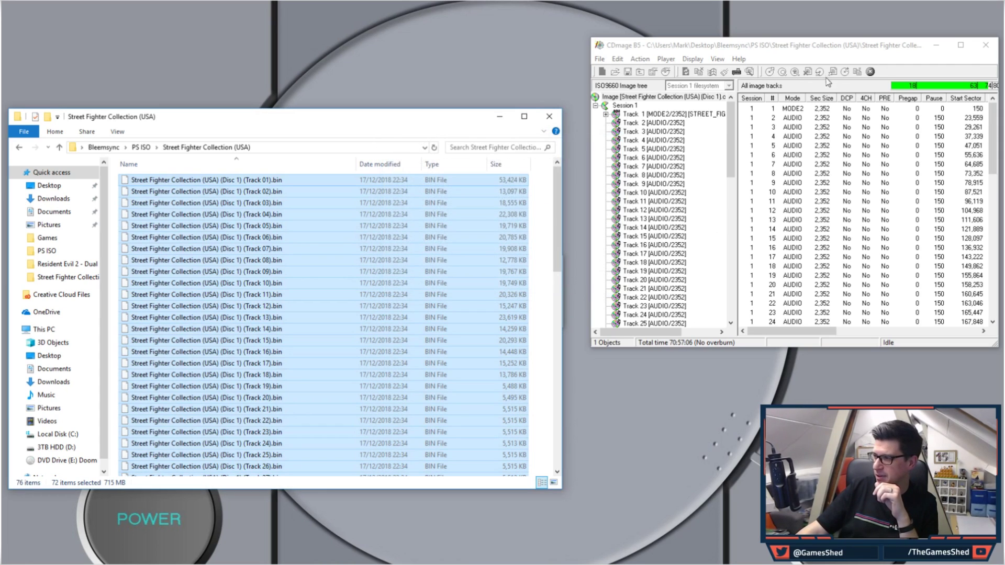
Acknowledge CDmage's save message, close CDmage, and permanently delete the 72 track files.
left_click(985, 45)
left_click(500, 312)
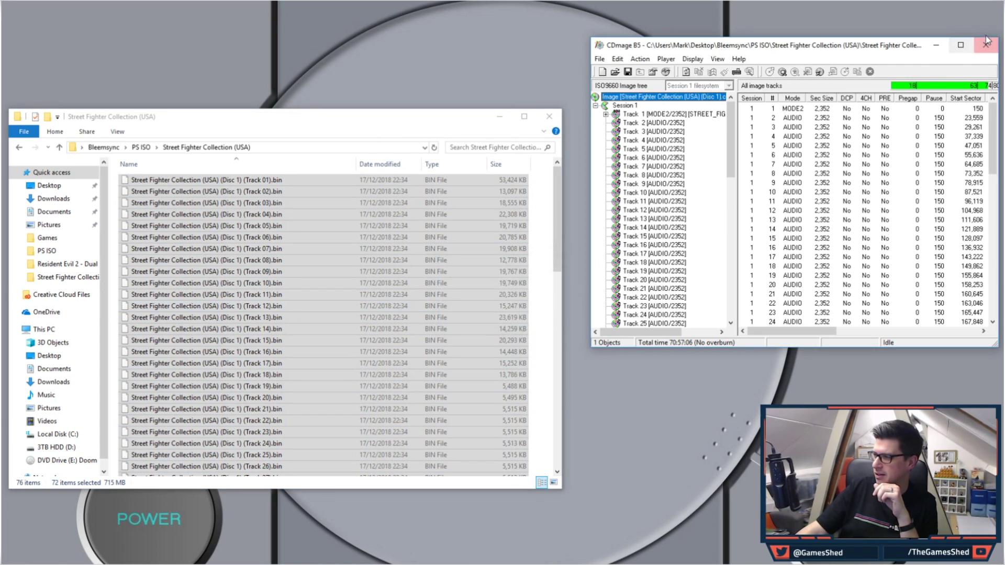
left_click(985, 46)
scroll(286, 240, "down", 15)
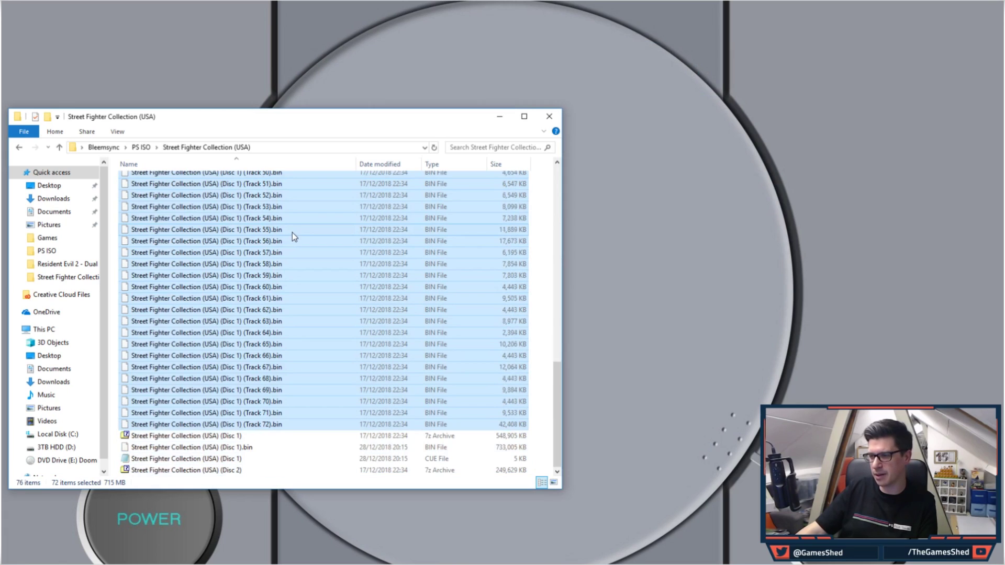
key("shift+Delete")
key("Return")
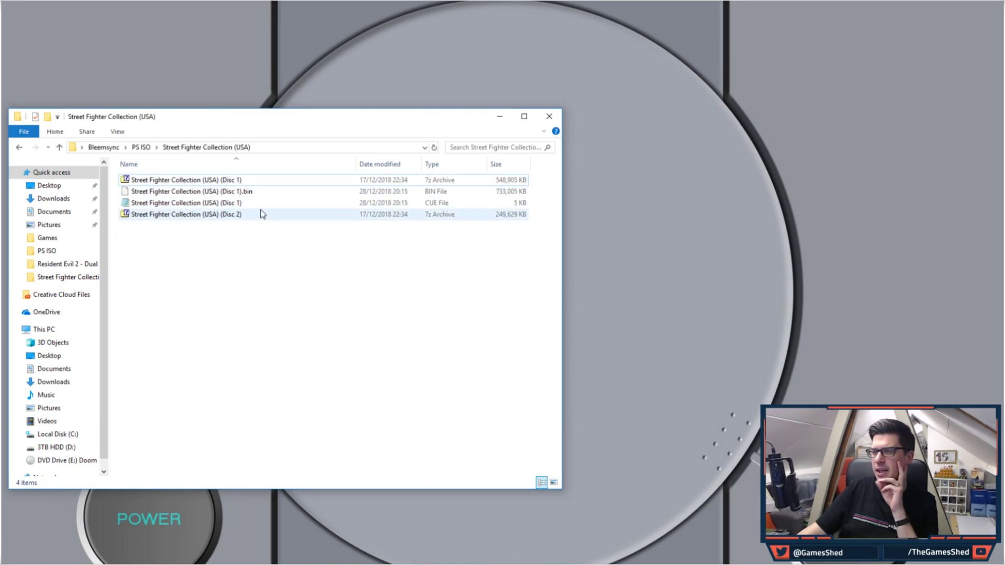
Check the remaining merged Disc 1 BIN and CUE, then select the Disc 1 archive.
left_click(244, 194)
left_click(219, 204)
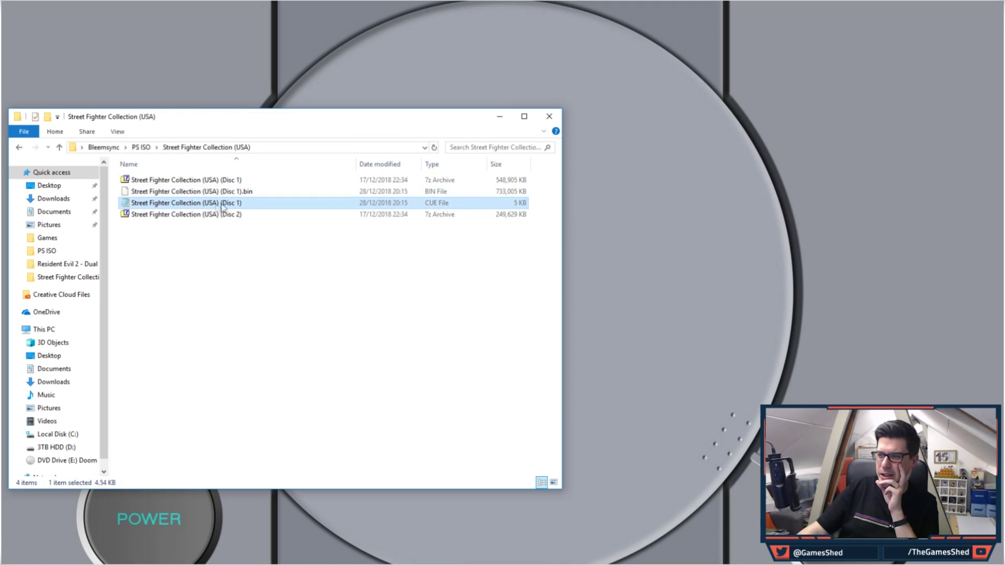
left_click(289, 272)
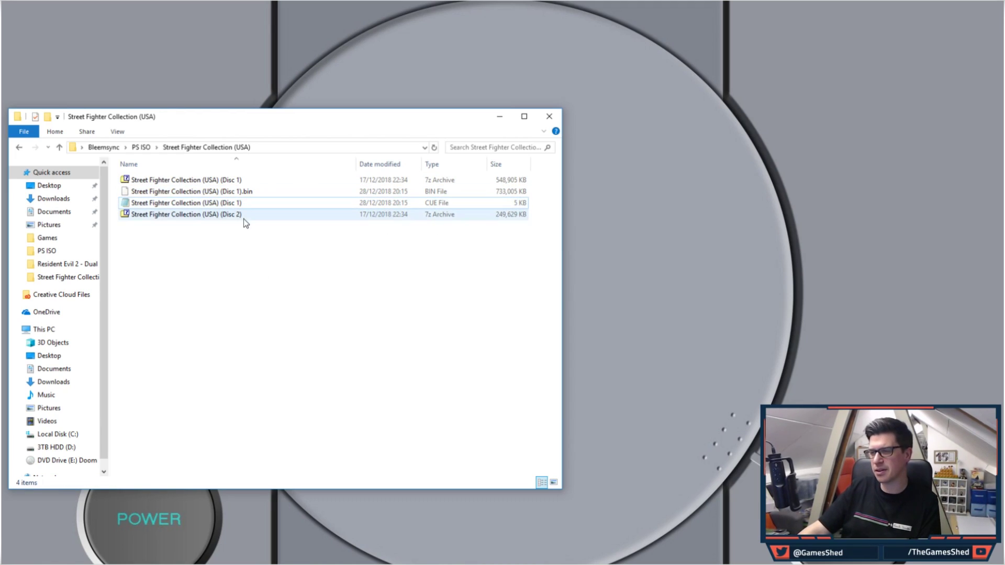
left_click(248, 180)
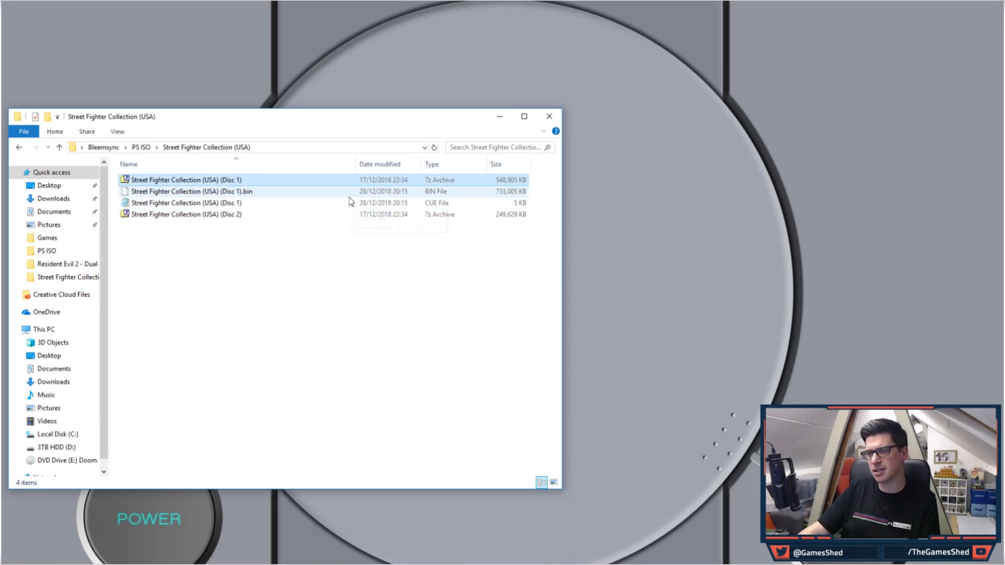
Delete the Disc 1 archive and extract the Disc 2 archive with 7-Zip.
key("shift+Delete")
key("Return")
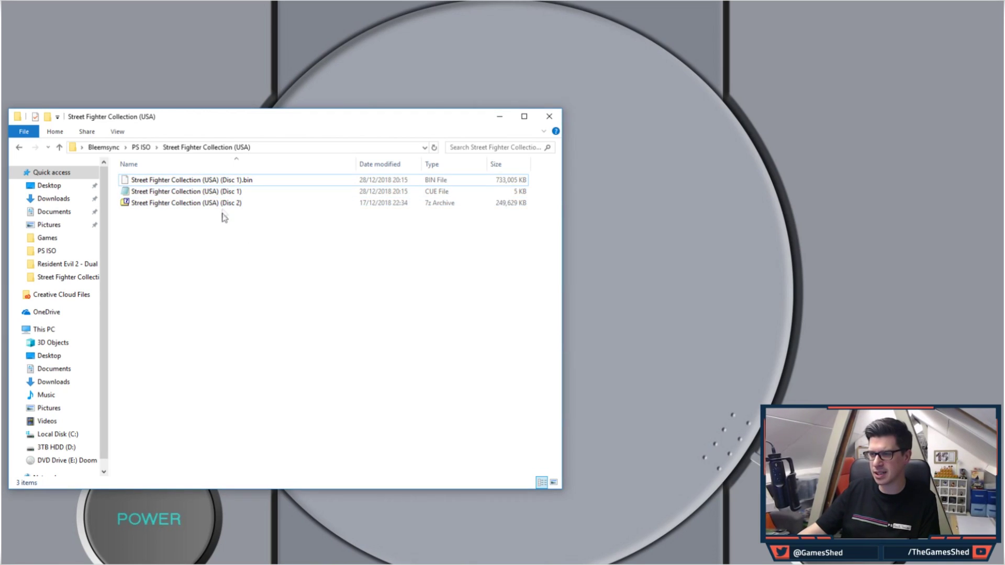
right_click(226, 208)
mouse_move(314, 224)
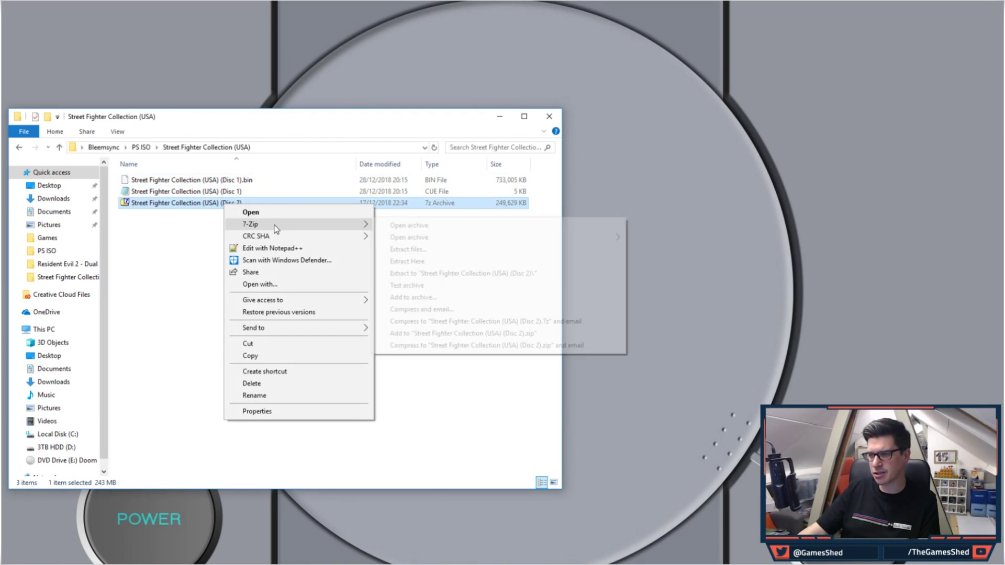
left_click(408, 250)
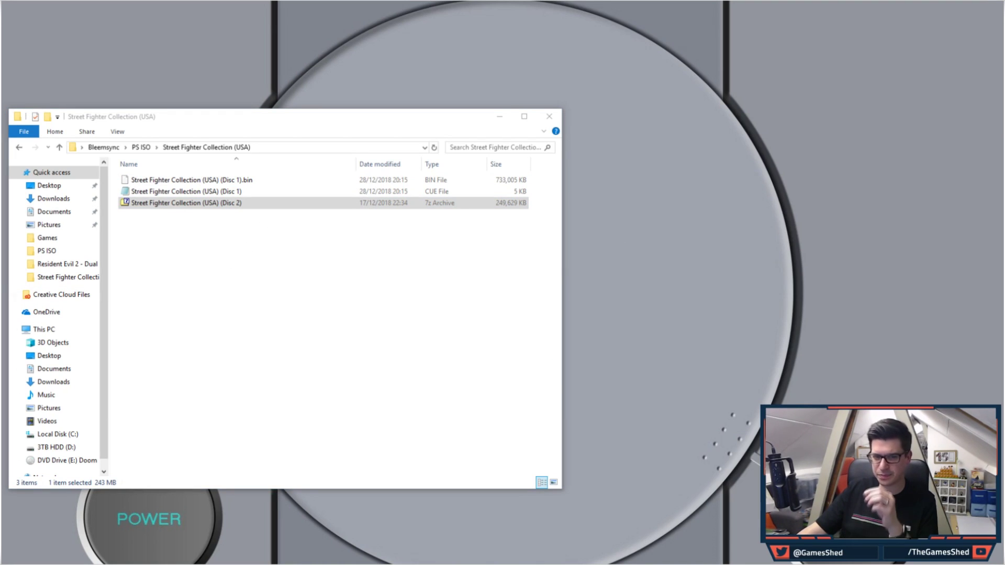
left_click_drag(194, 217, 818, 129)
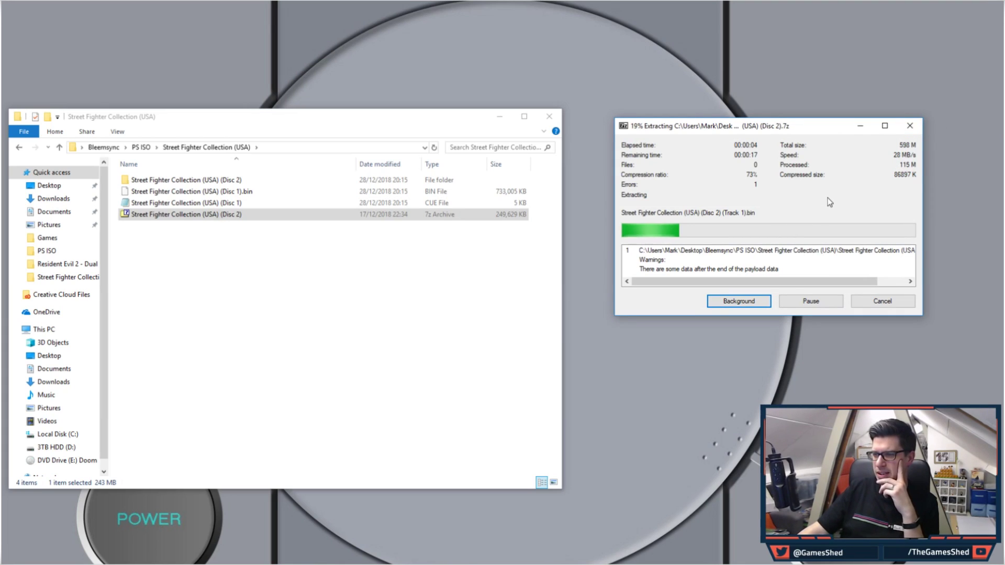
Open the extracted Disc 2 folder, widen the Name column, and launch CDmage from the desktop.
double_click(224, 183)
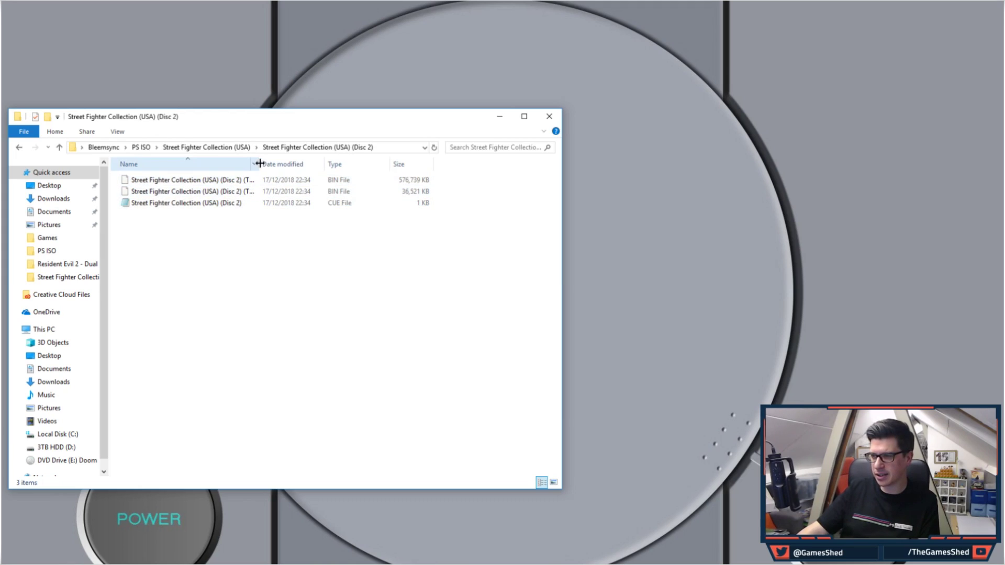
left_click_drag(258, 164, 321, 164)
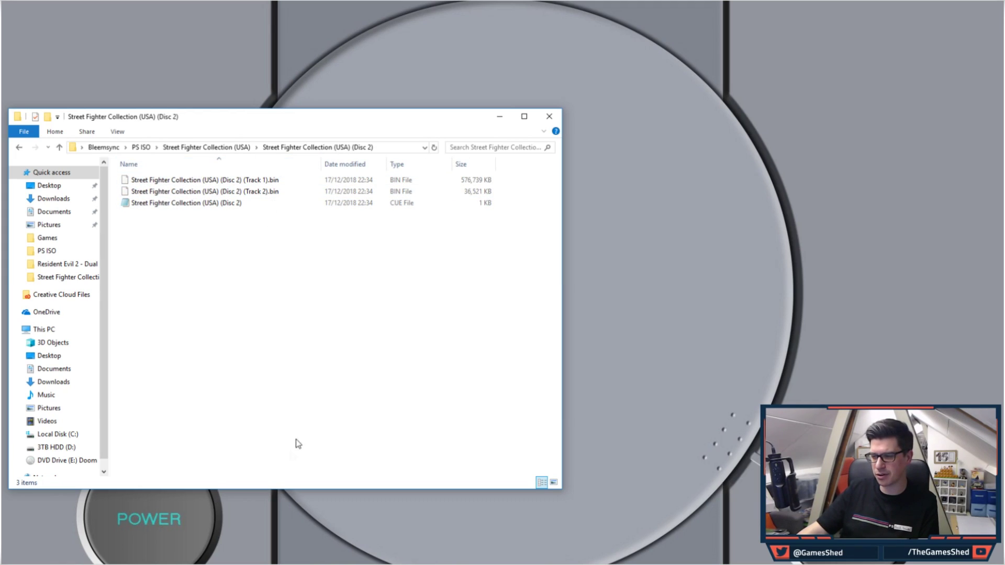
left_click_drag(285, 116, 615, 140)
double_click(204, 126)
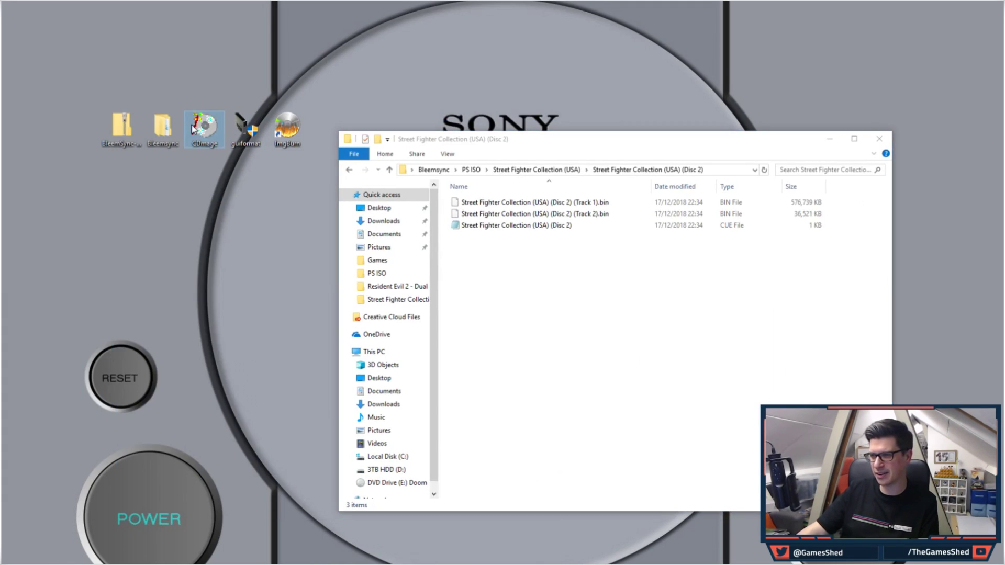
left_click_drag(515, 139, 204, 181)
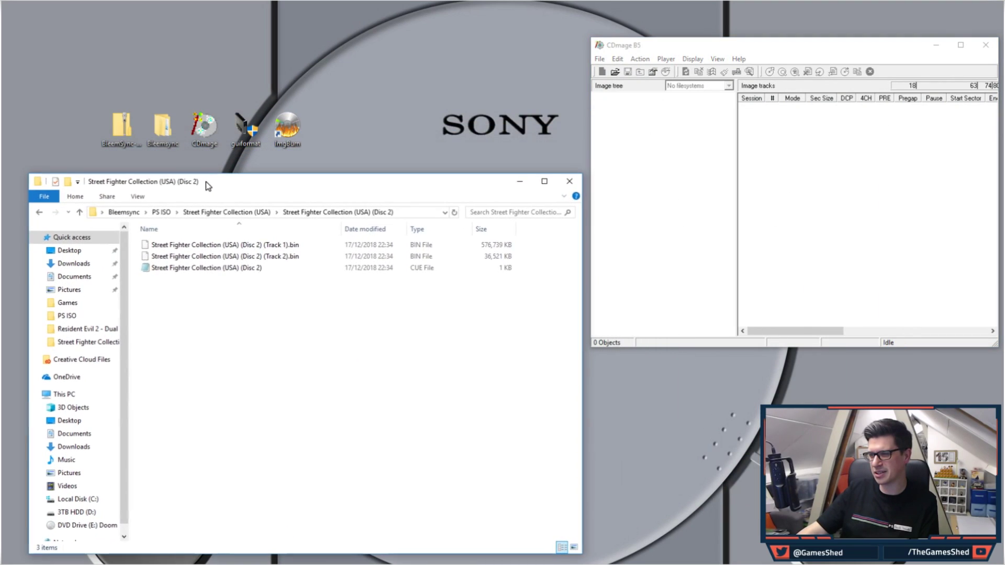
Load the Disc 2 CUE into CDmage and save it as one merged 613,259 KB BIN, replacing the CUE.
left_click_drag(230, 269, 688, 157)
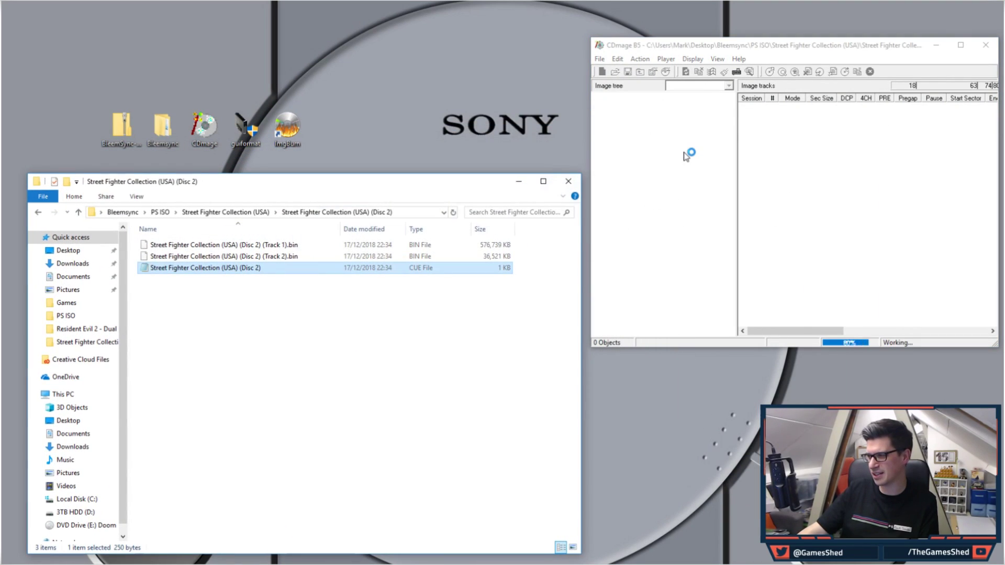
left_click(600, 59)
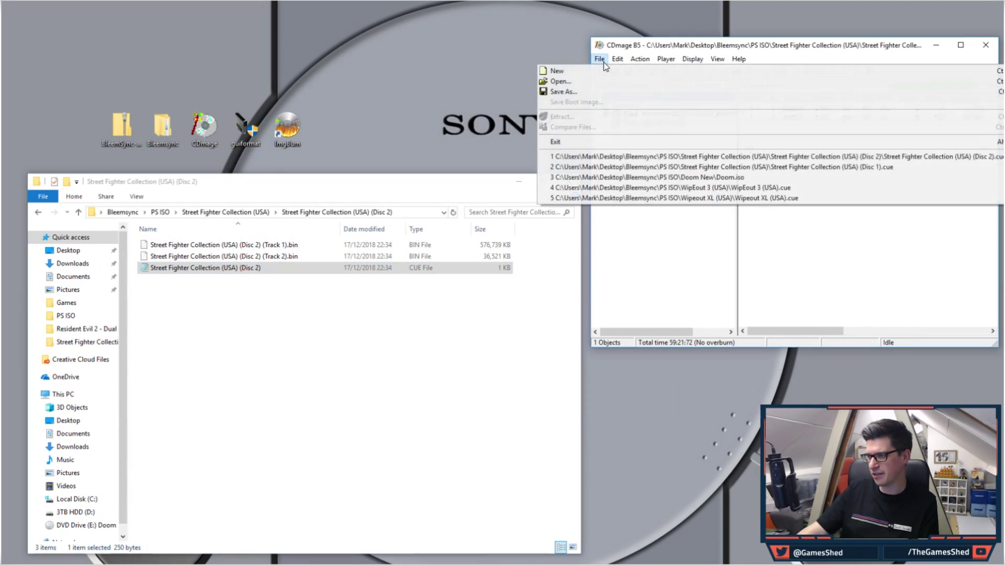
left_click(616, 88)
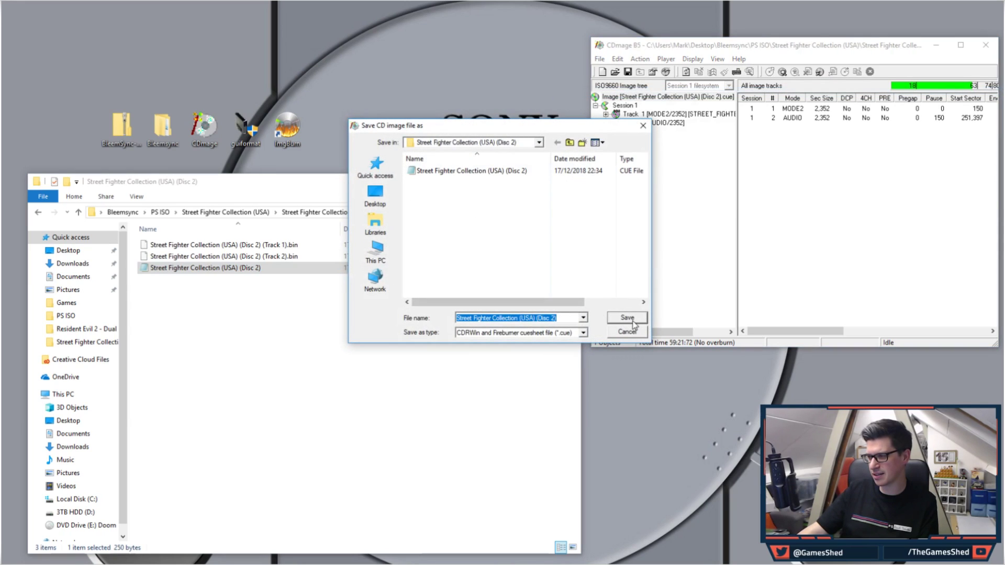
left_click(627, 318)
left_click(533, 288)
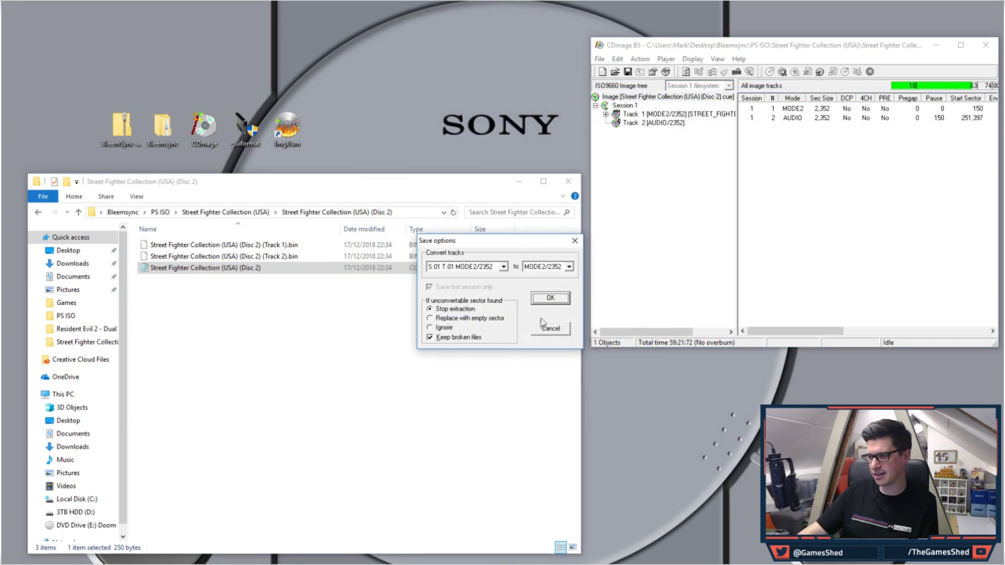
left_click(548, 302)
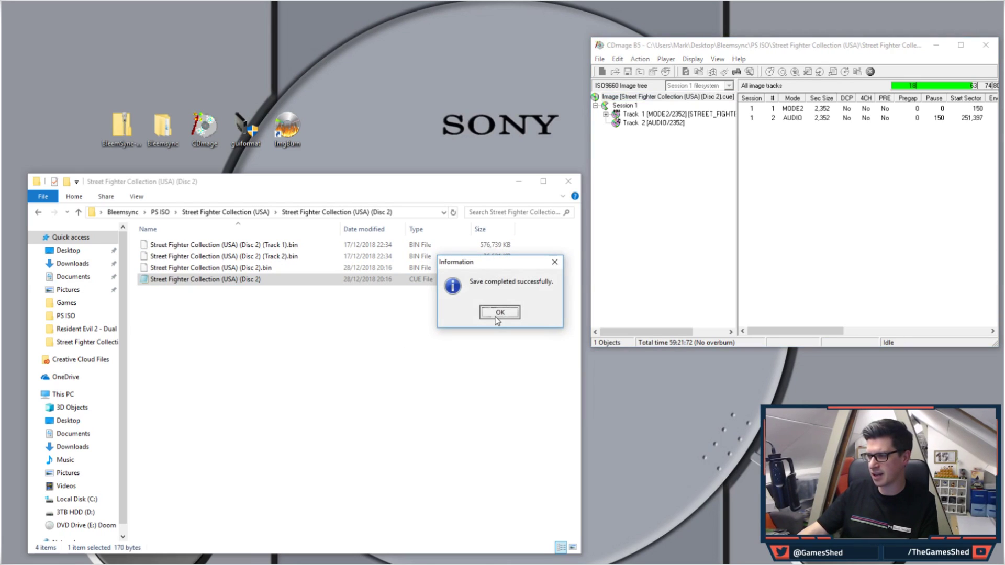
left_click(499, 312)
Permanently delete the two original Disc 2 track BIN files.
left_click(235, 245)
left_click(251, 255, "shift")
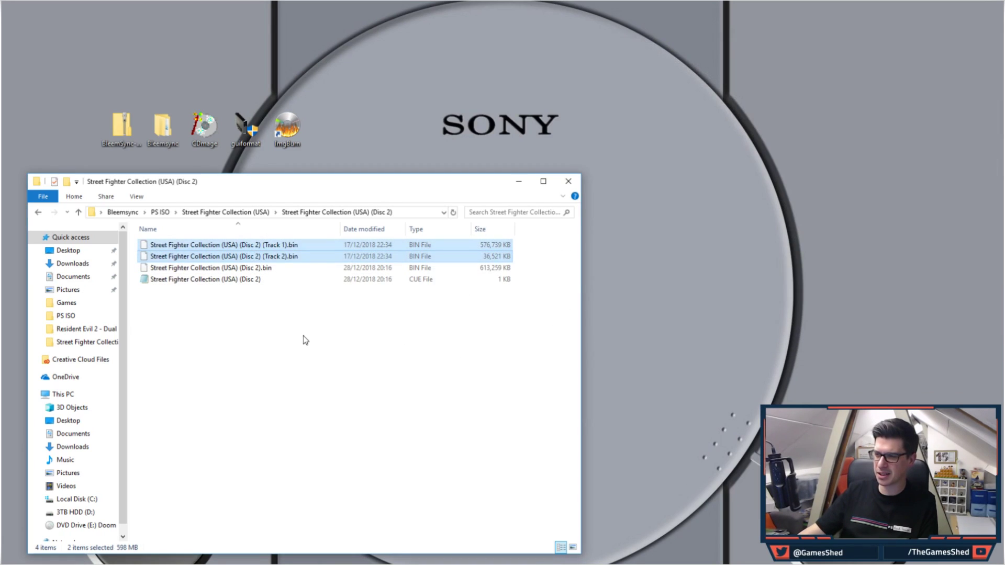
key("shift+Delete")
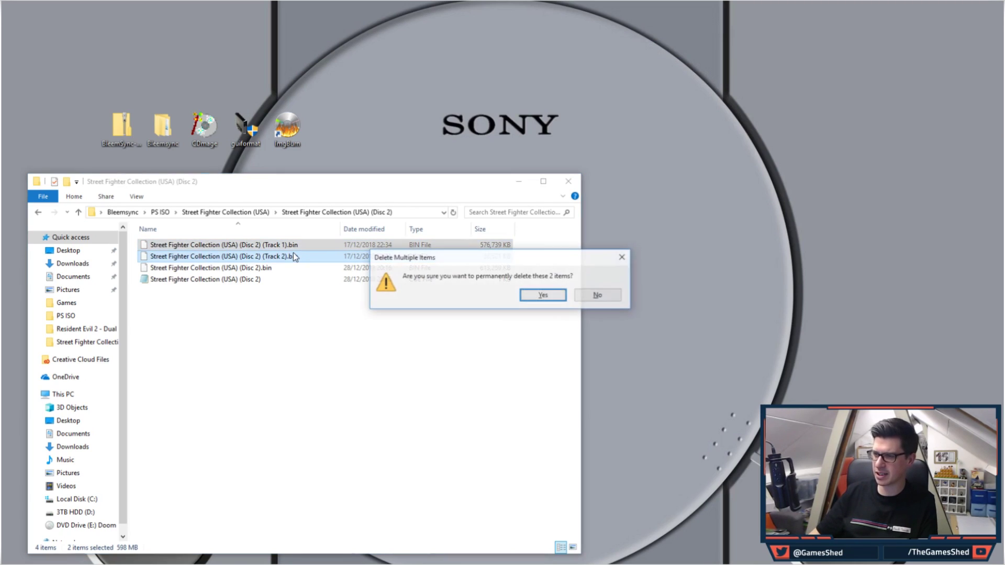
key("Return")
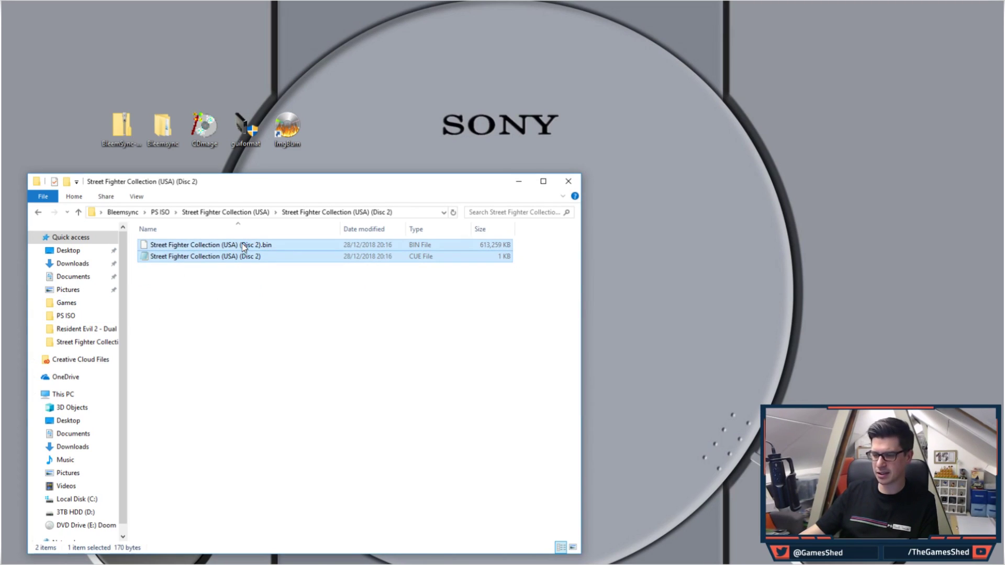
Move the merged Disc 2 BIN and CUE into the Street Fighter folder and delete the Disc 2 subfolder.
left_click(242, 244, "shift")
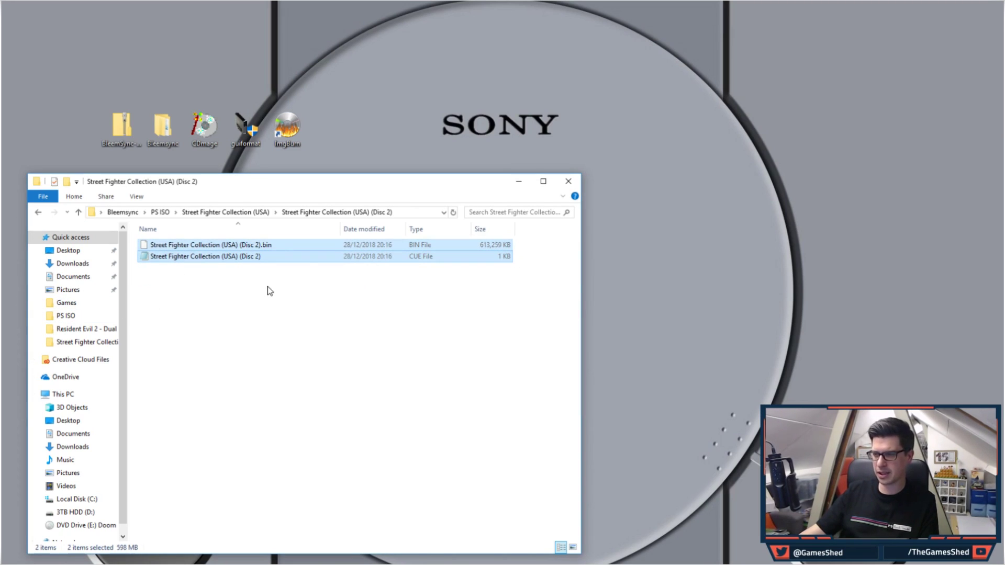
left_click(41, 213)
key("ctrl+v")
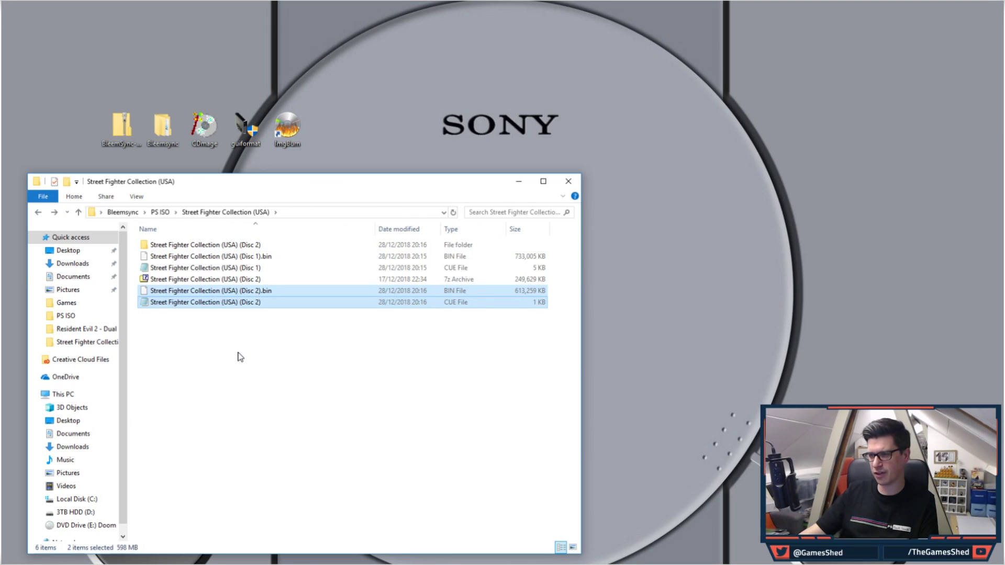
left_click(256, 245)
key("shift+Delete")
key("Return")
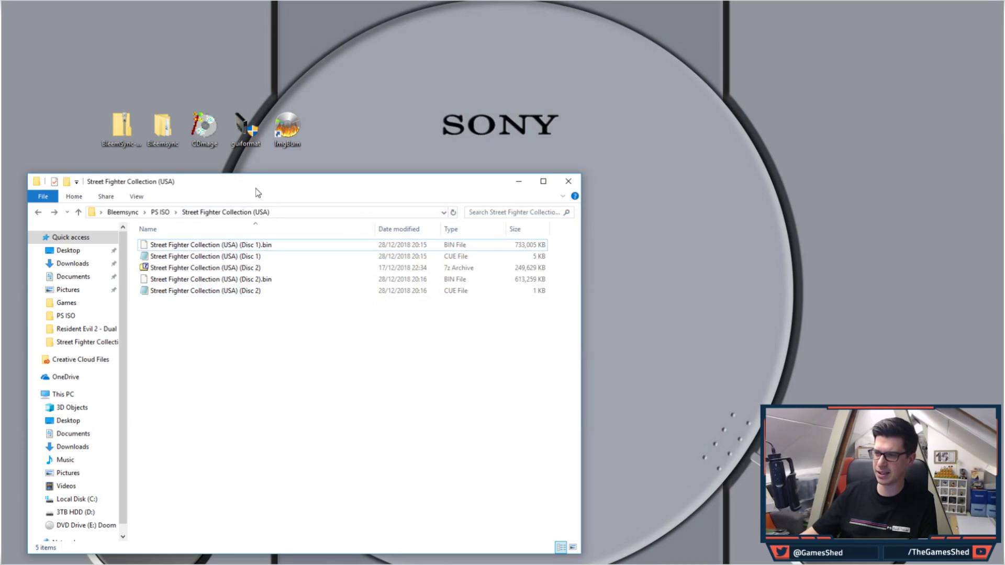
Delete the Disc 2 7z archive, leaving the four merged disc files, and move the window aside.
left_click(225, 267)
key("shift+Delete")
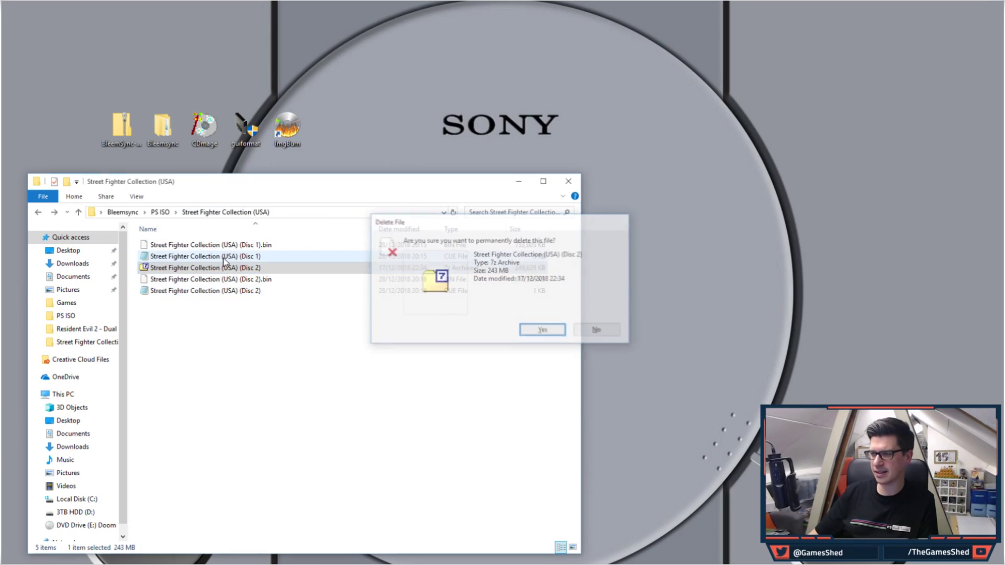
key("Return")
left_click_drag(307, 329, 273, 246)
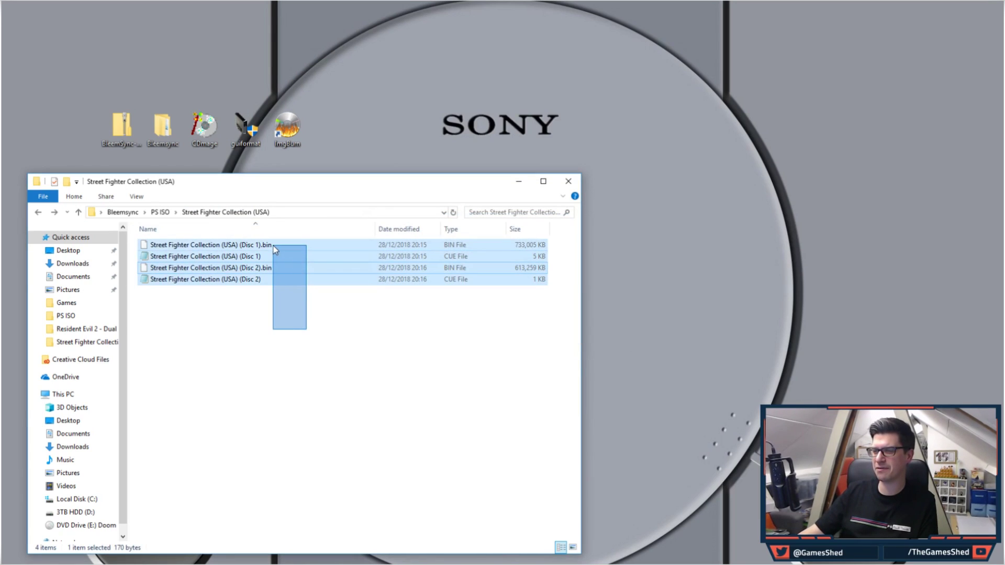
left_click(277, 349)
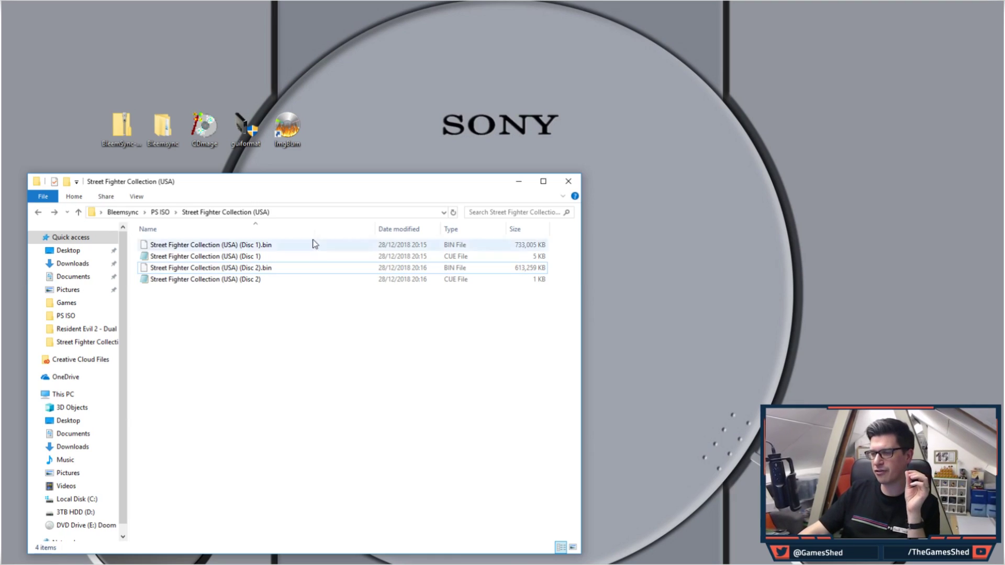
left_click_drag(319, 183, 702, 52)
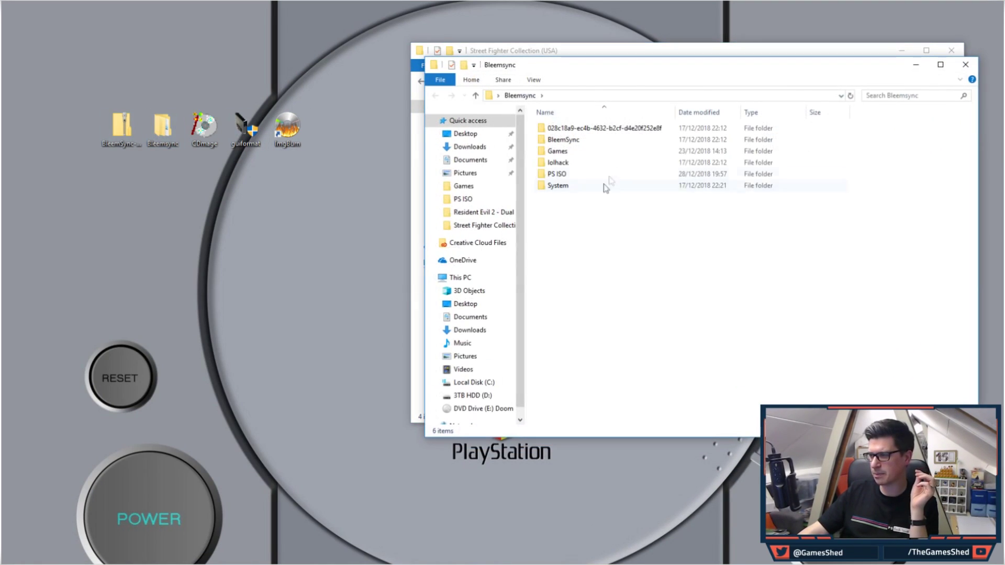
In Bleemsync's Games folder, duplicate folder 25 and name the copy 26.
left_click_drag(638, 71, 235, 151)
double_click(180, 237)
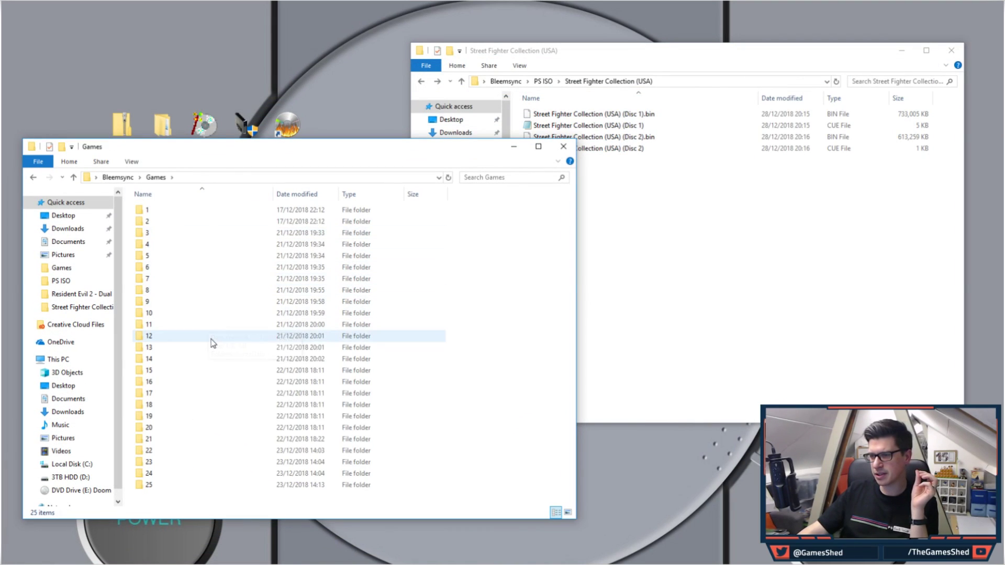
right_click(169, 484)
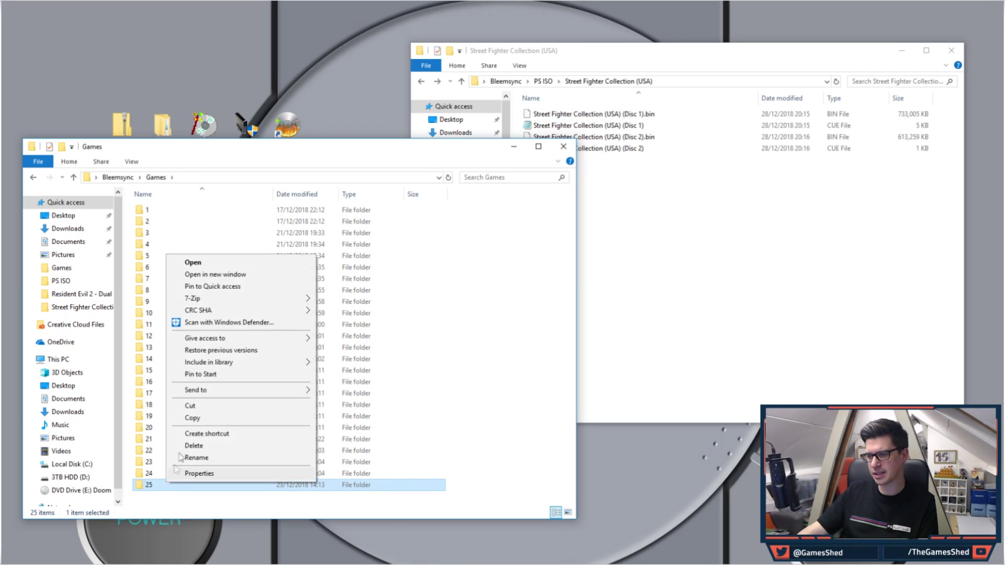
left_click(220, 417)
right_click(482, 385)
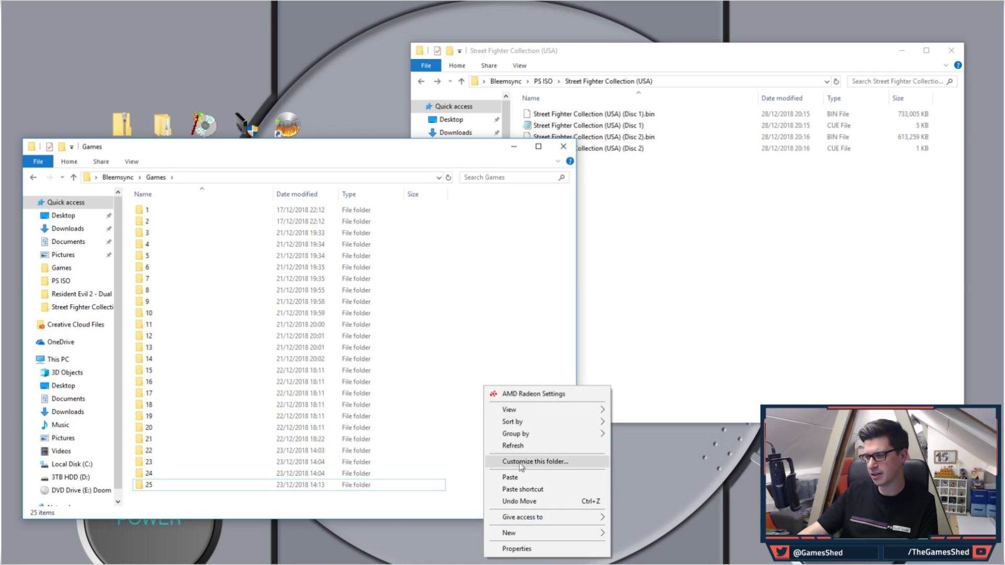
left_click(518, 478)
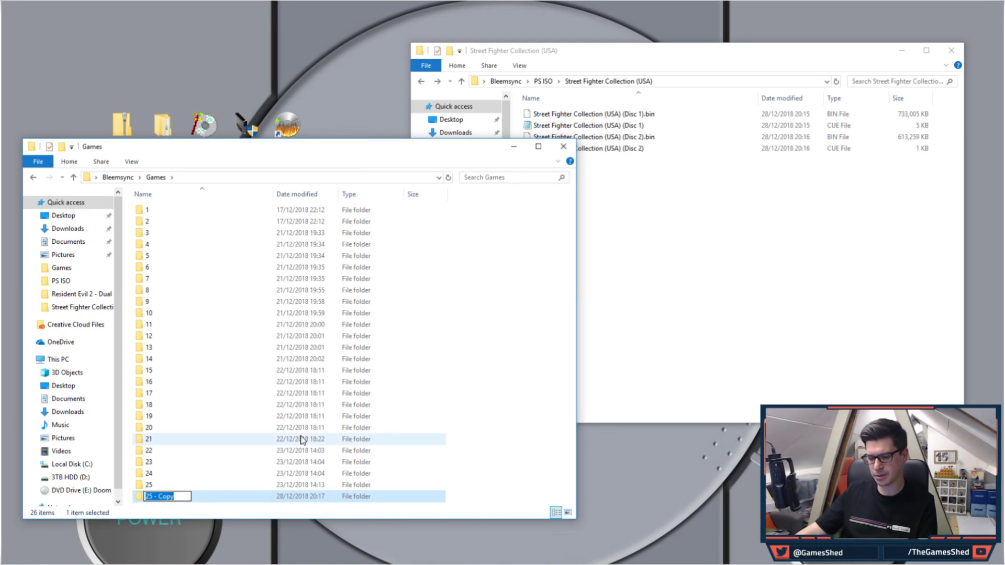
type("26")
key("Return")
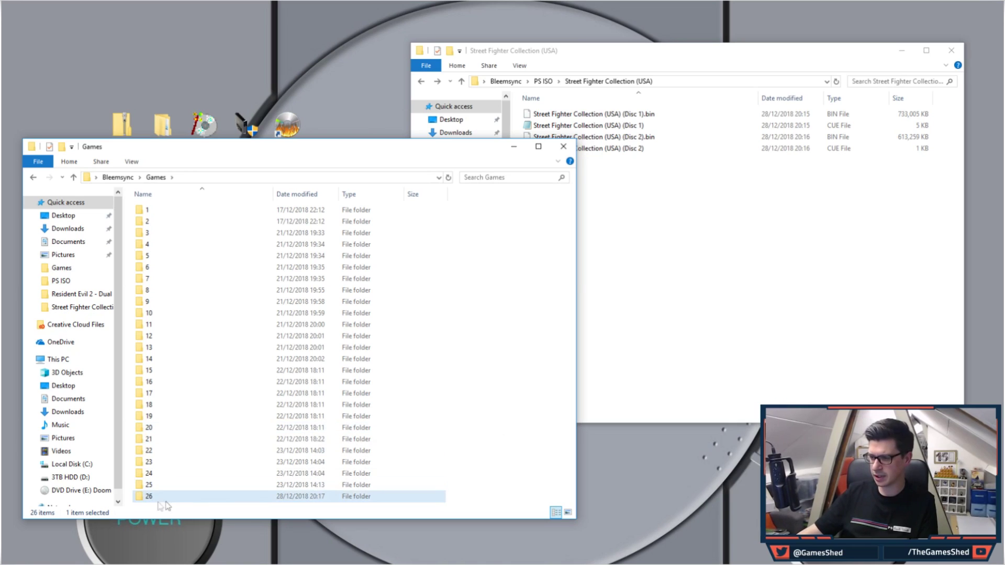
In folder 26's GameData, delete the four Wipeout XL and Game files, keeping pcsx.cfg.
double_click(155, 498)
double_click(198, 212)
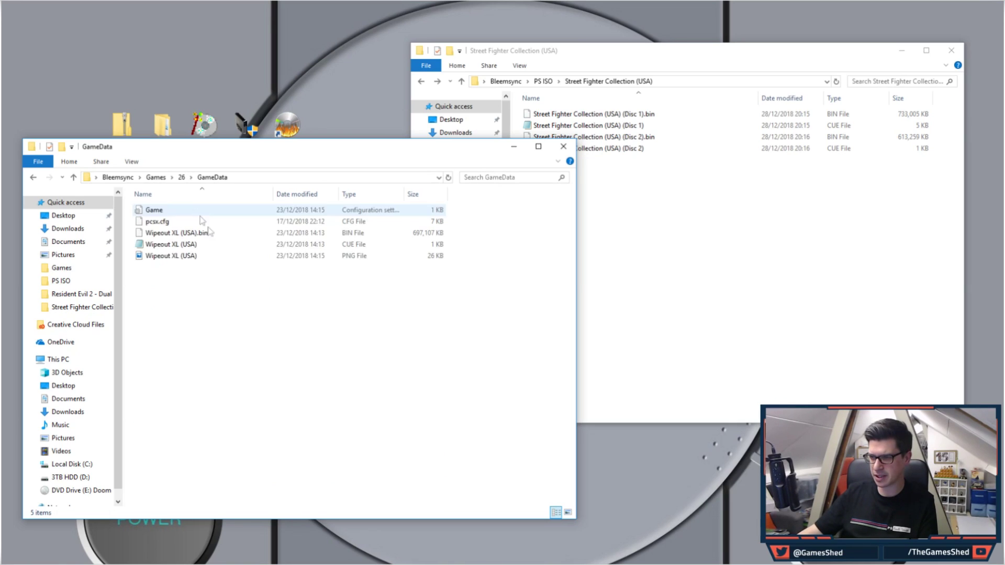
left_click_drag(228, 285, 187, 215)
left_click_drag(247, 292, 180, 212)
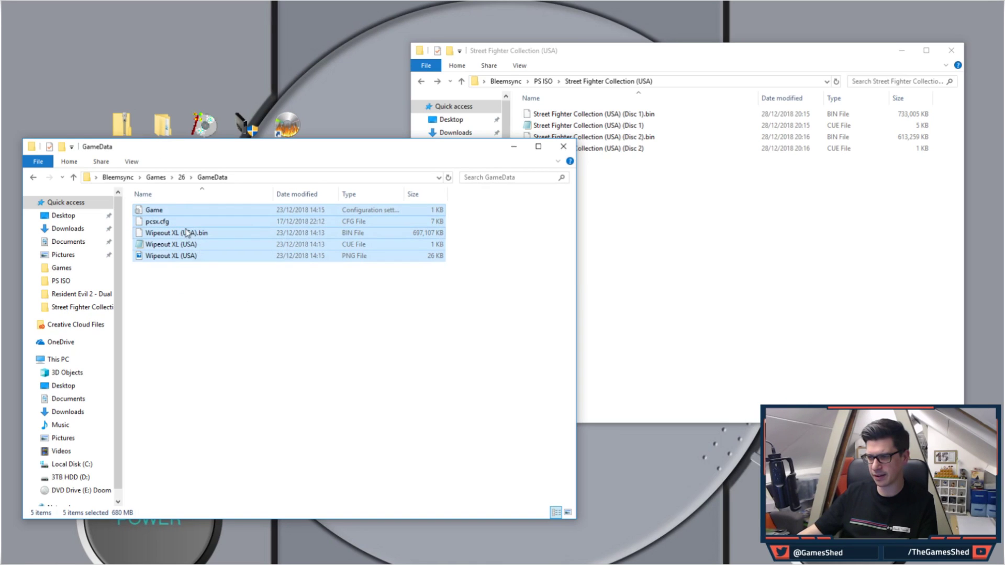
left_click(186, 222, "ctrl")
key("Delete")
key("Return")
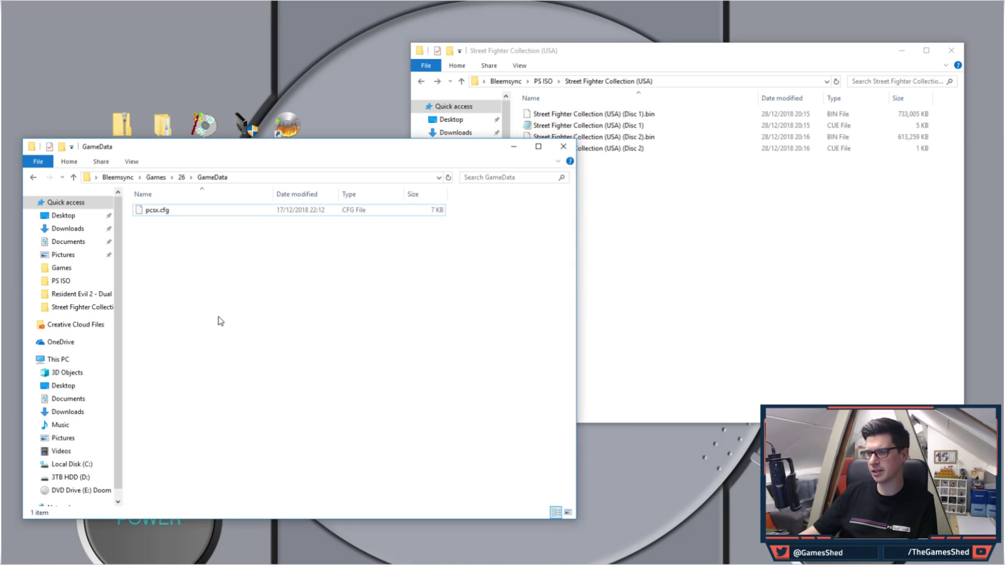
Copy the four Street Fighter disc BIN/CUE files into GameData and minimize the window.
left_click(724, 190)
left_click_drag(660, 181, 649, 137)
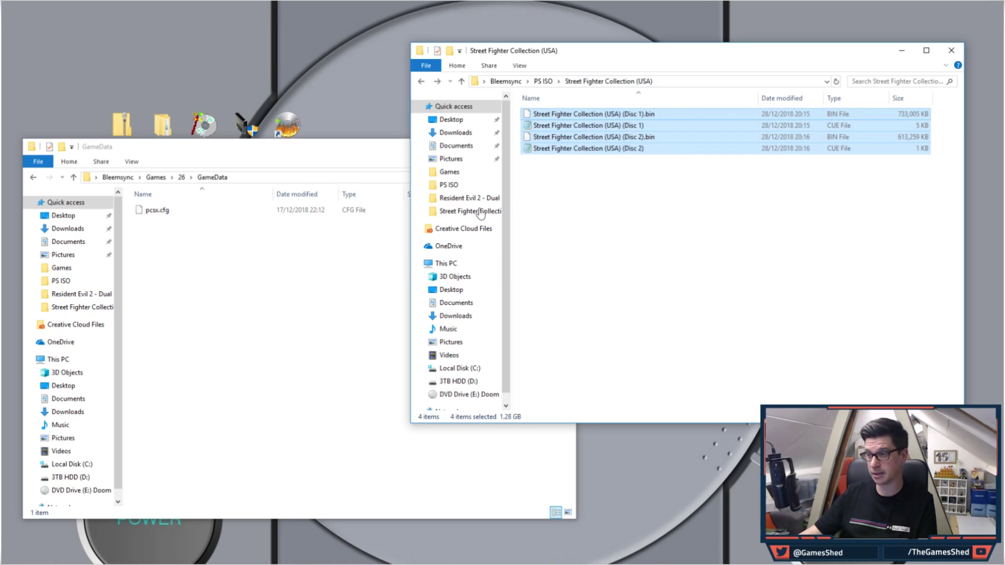
left_click(199, 269)
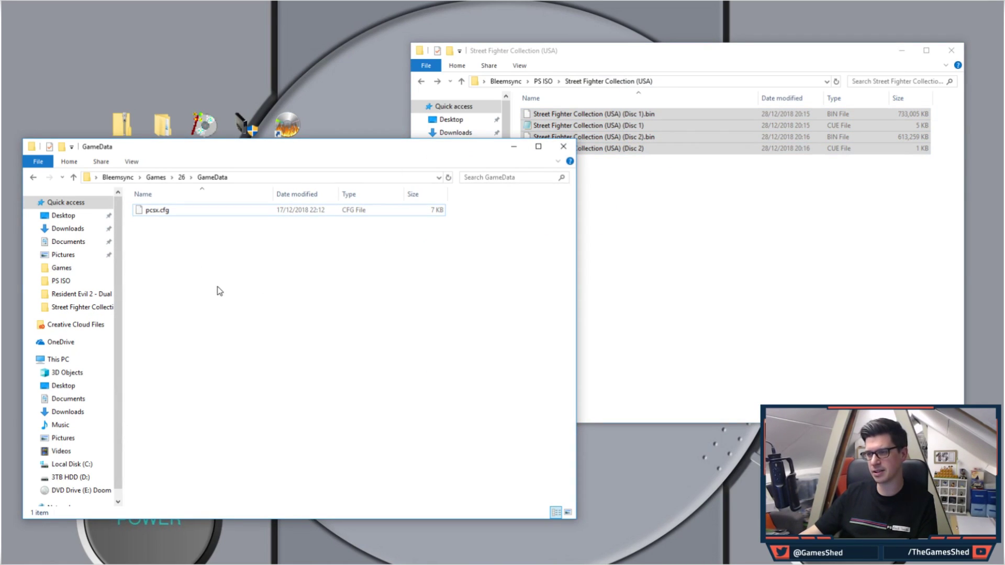
key("ctrl+v")
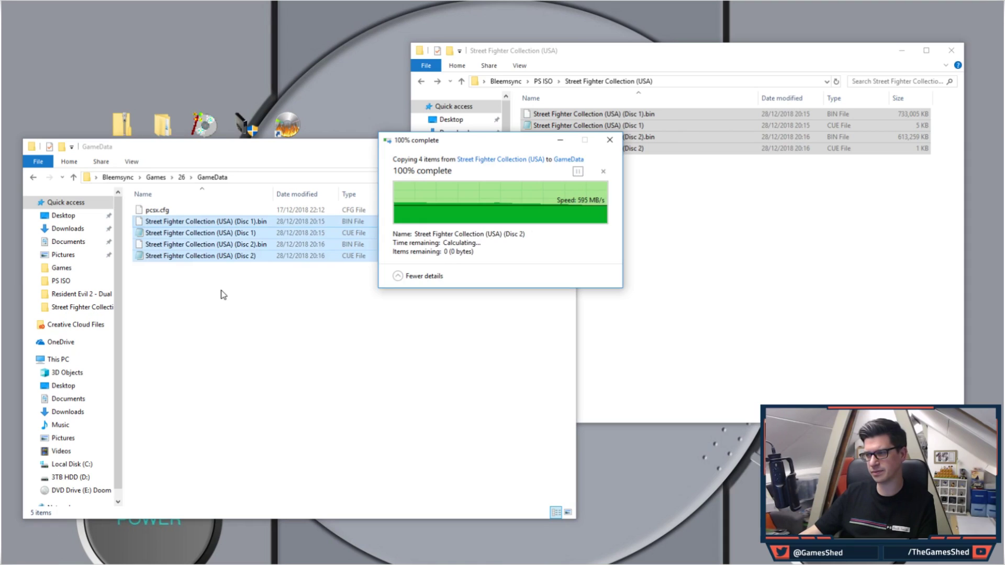
left_click(221, 292)
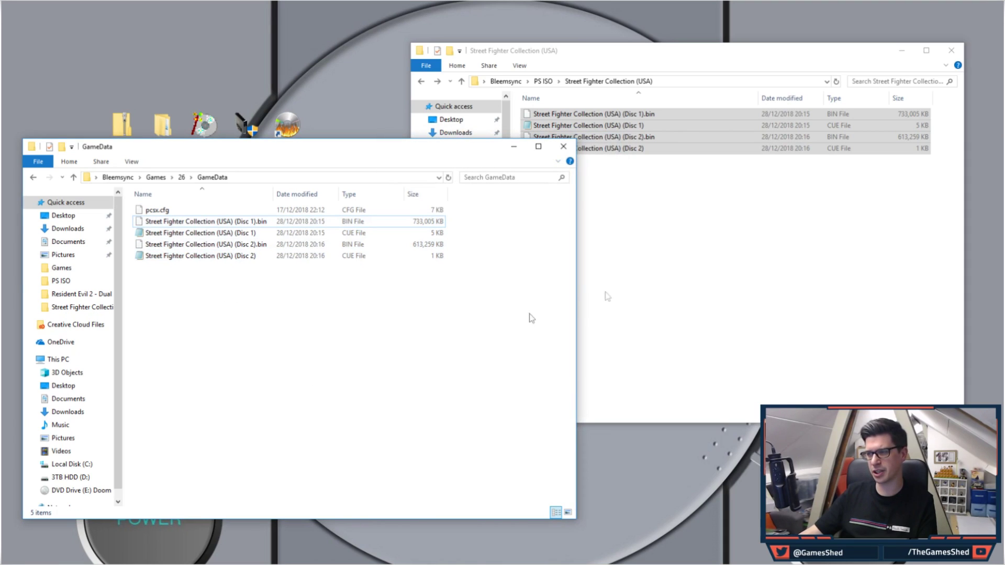
left_click(512, 146)
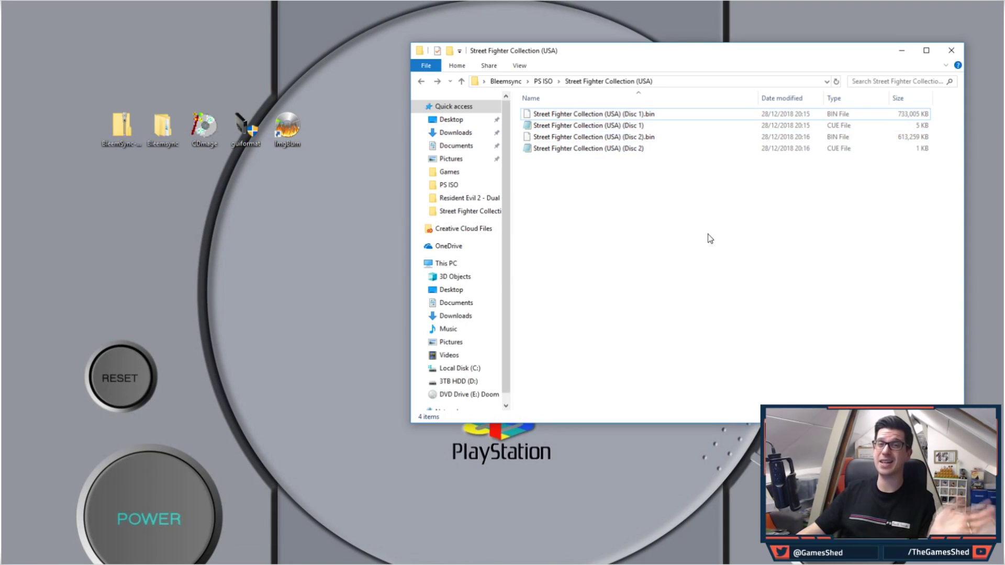